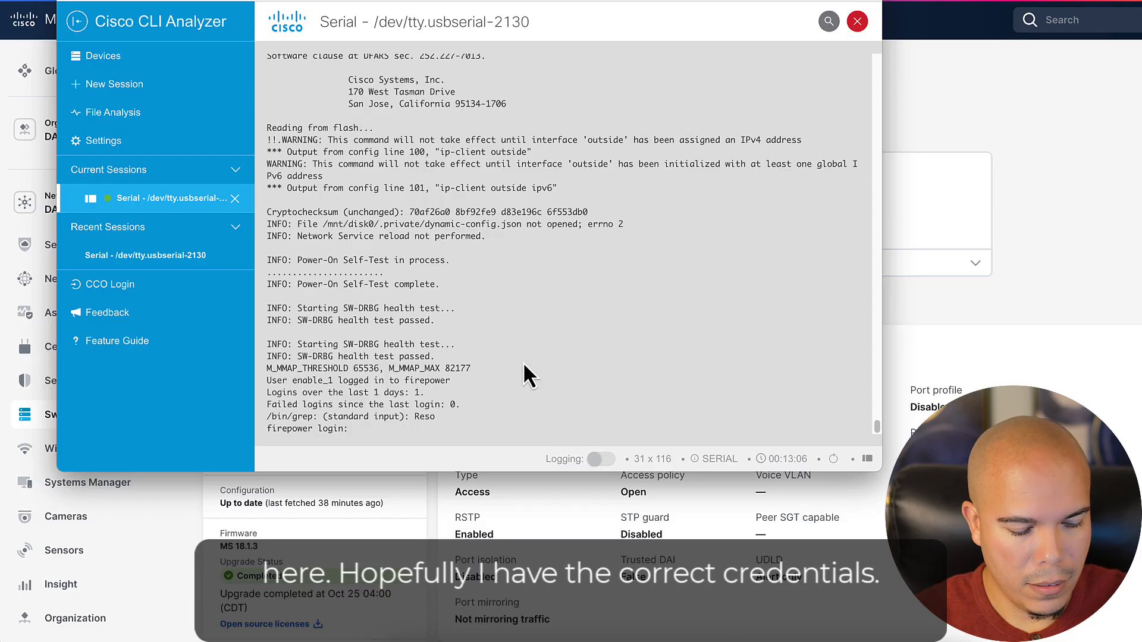
- Log in as admin with the default password and set and confirm a new admin password
{"action": "type", "text": "admin"}
{"action": "key", "text": "Return"}
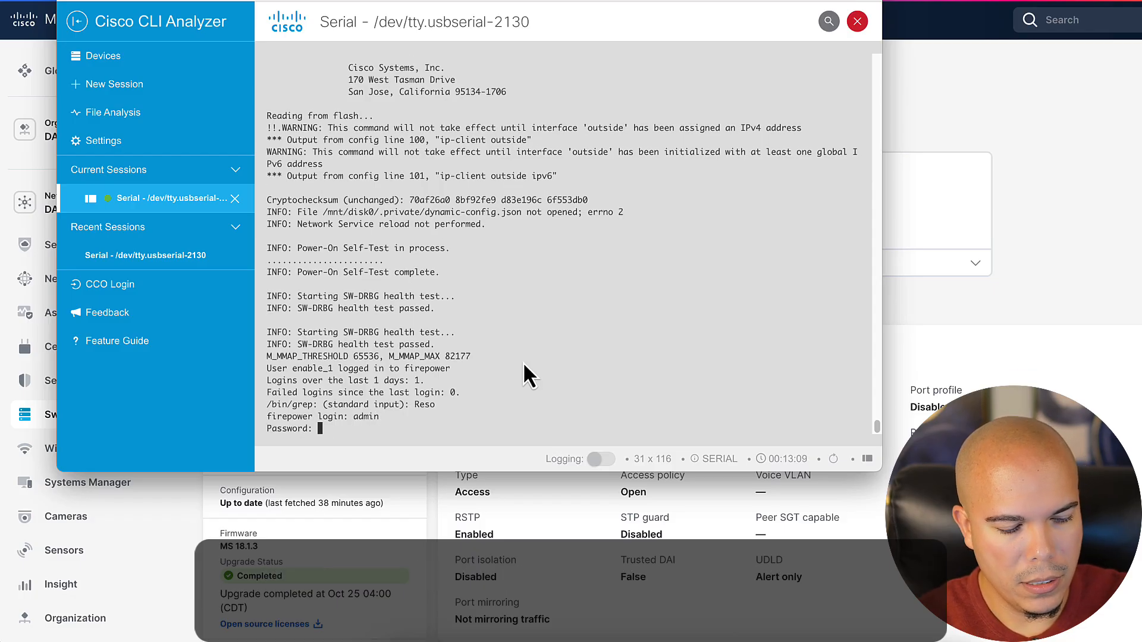
{"action": "key", "text": "Return"}
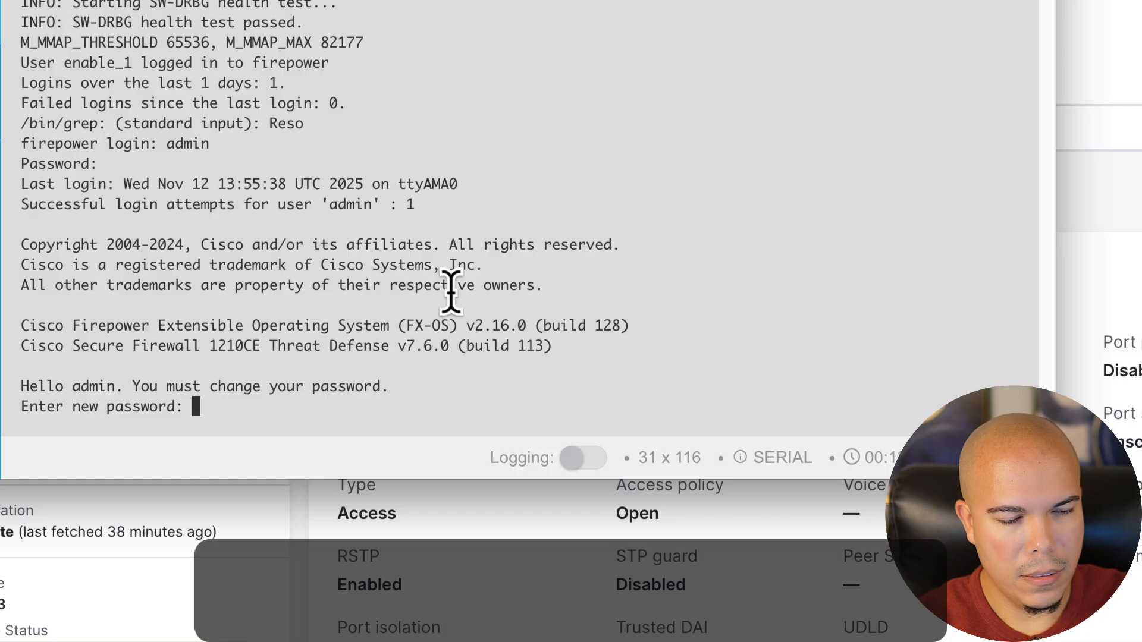
{"action": "key", "text": "Return"}
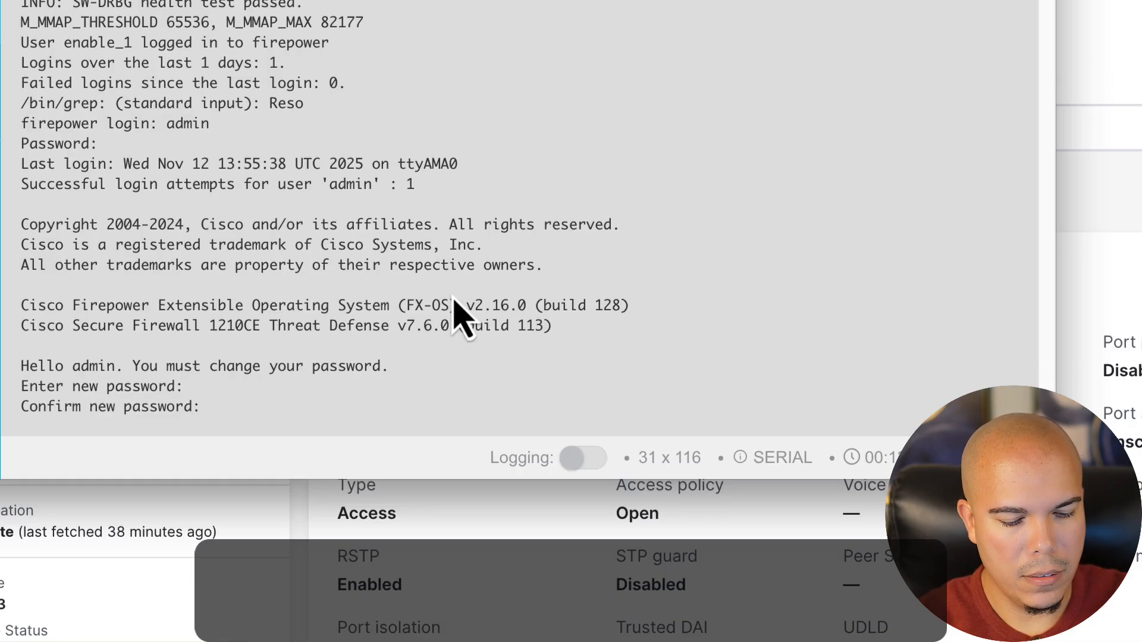
{"action": "key", "text": "Return"}
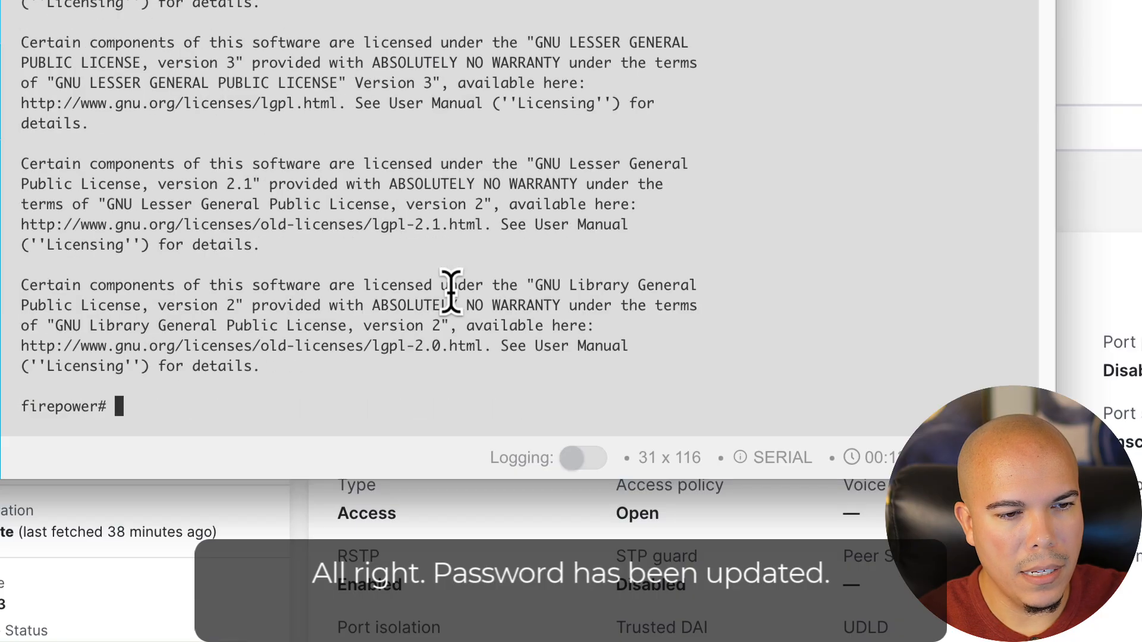
{"action": "key", "text": "Return"}
{"action": "key", "text": "Return"}
{"action": "key", "text": "Return"}
{"action": "key", "text": "Return"}
{"action": "key", "text": "Return"}
{"action": "key", "text": "Return"}
{"action": "key", "text": "Return"}
{"action": "key", "text": "Return"}
{"action": "key", "text": "Return"}
{"action": "key", "text": "Return"}
{"action": "key", "text": "Return"}
{"action": "key", "text": "Return"}
{"action": "key", "text": "Return"}
{"action": "key", "text": "Return"}
{"action": "key", "text": "Return"}
{"action": "key", "text": "Return"}
{"action": "key", "text": "Return"}
{"action": "key", "text": "Return"}
{"action": "key", "text": "Return"}
{"action": "key", "text": "Return"}
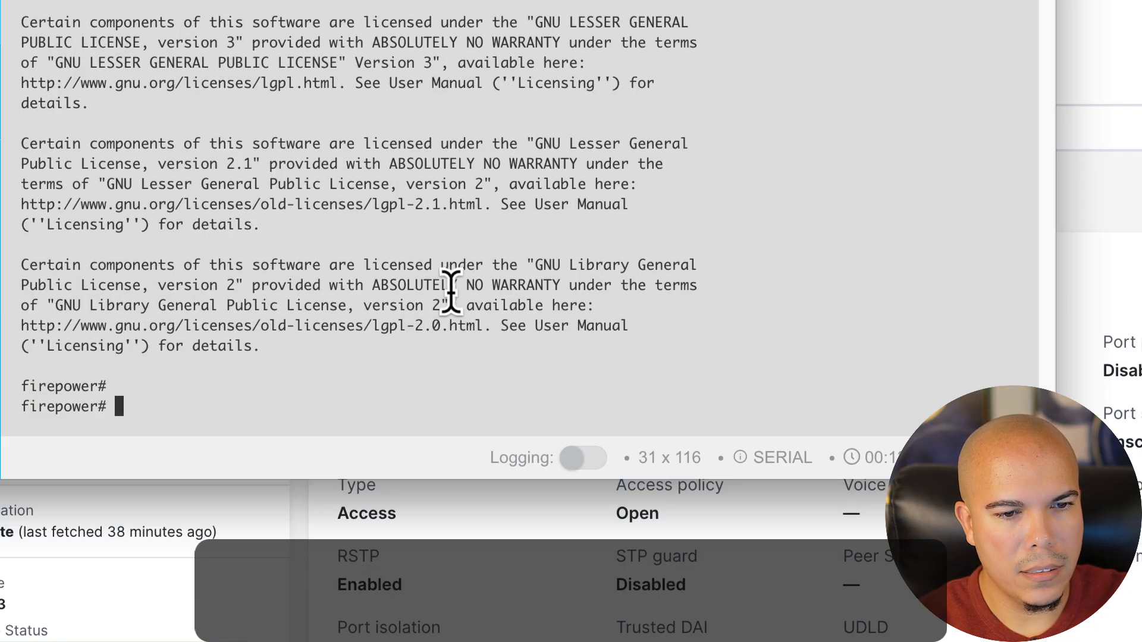
- Run connect ftd, page through the EULA and accept it with yes
{"action": "type", "text": "conne"}
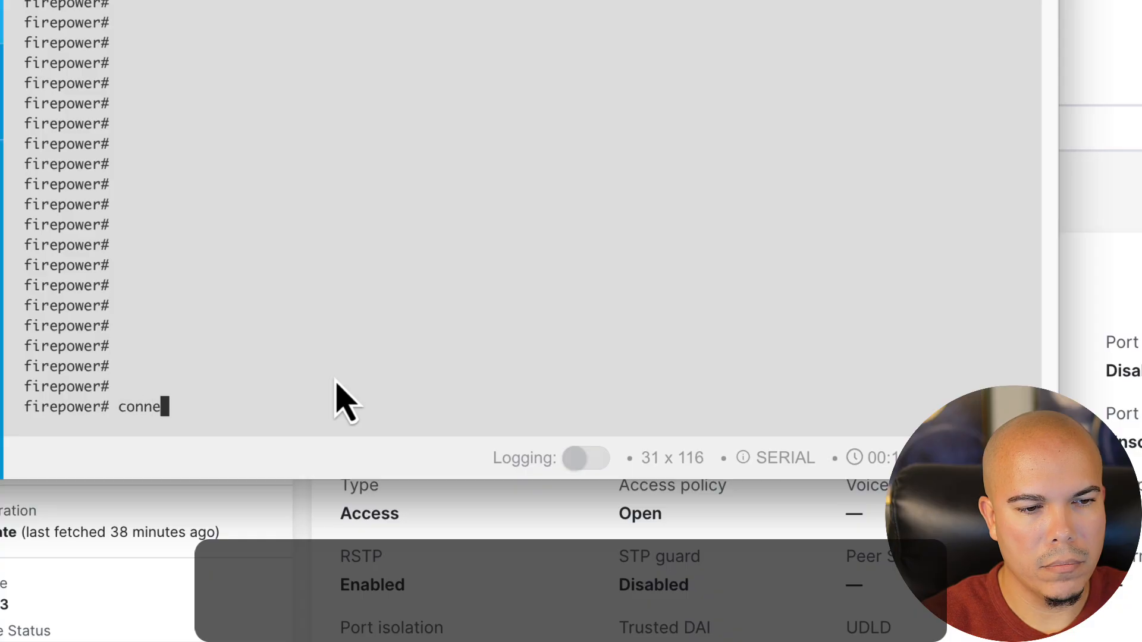
{"action": "type", "text": "ct ftd"}
{"action": "key", "text": "Return"}
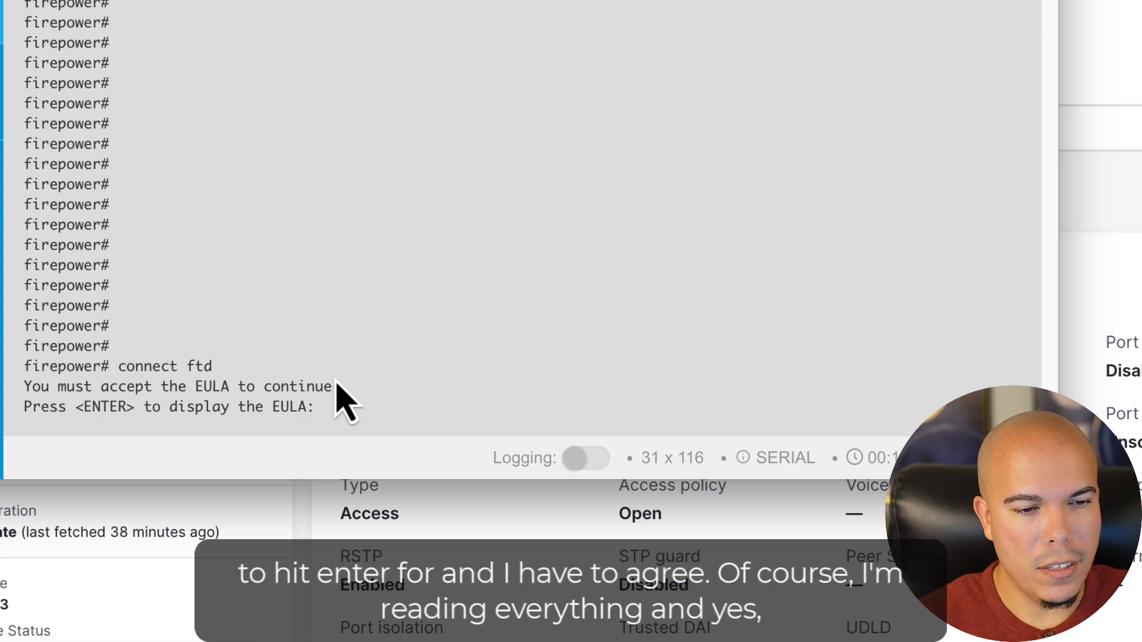
{"action": "key", "text": "Return"}
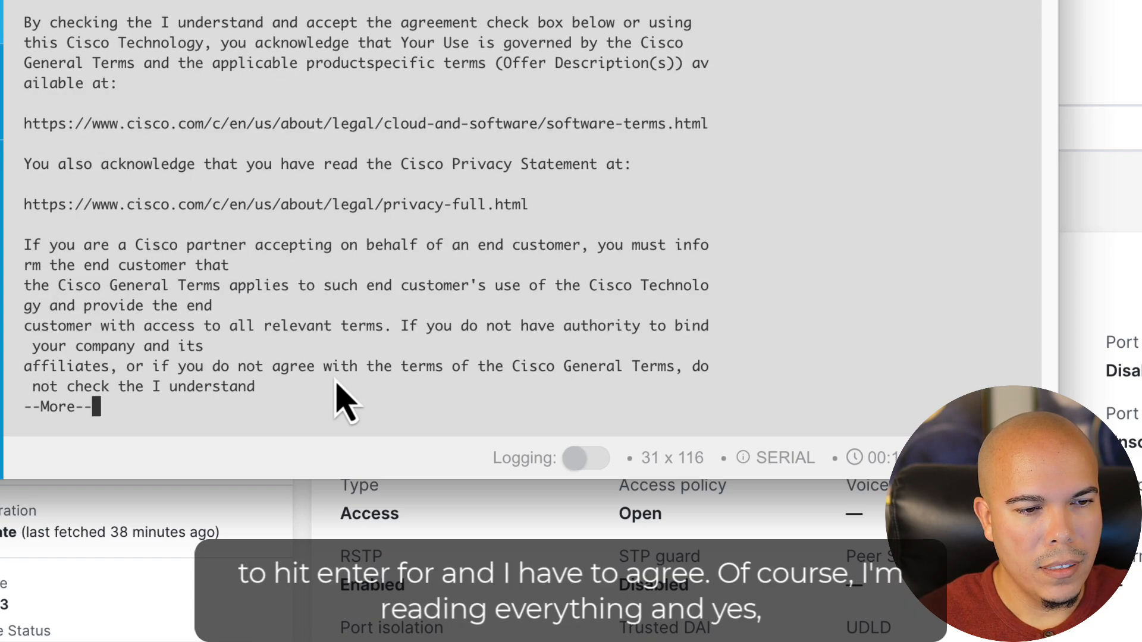
{"action": "key", "text": "Return"}
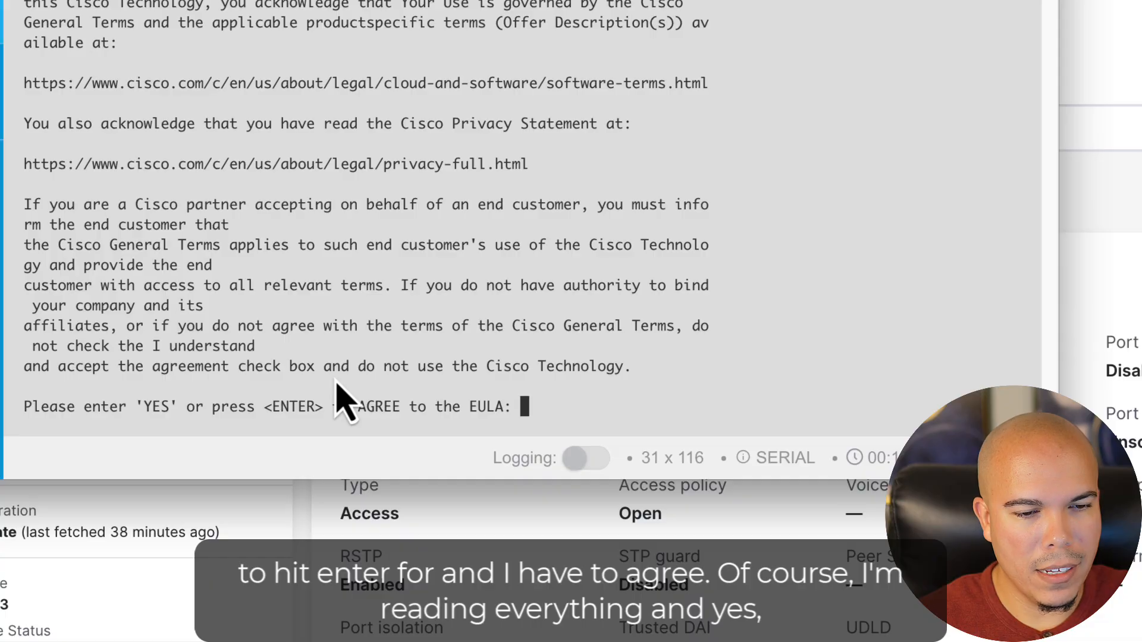
{"action": "type", "text": "yes"}
{"action": "key", "text": "Return"}
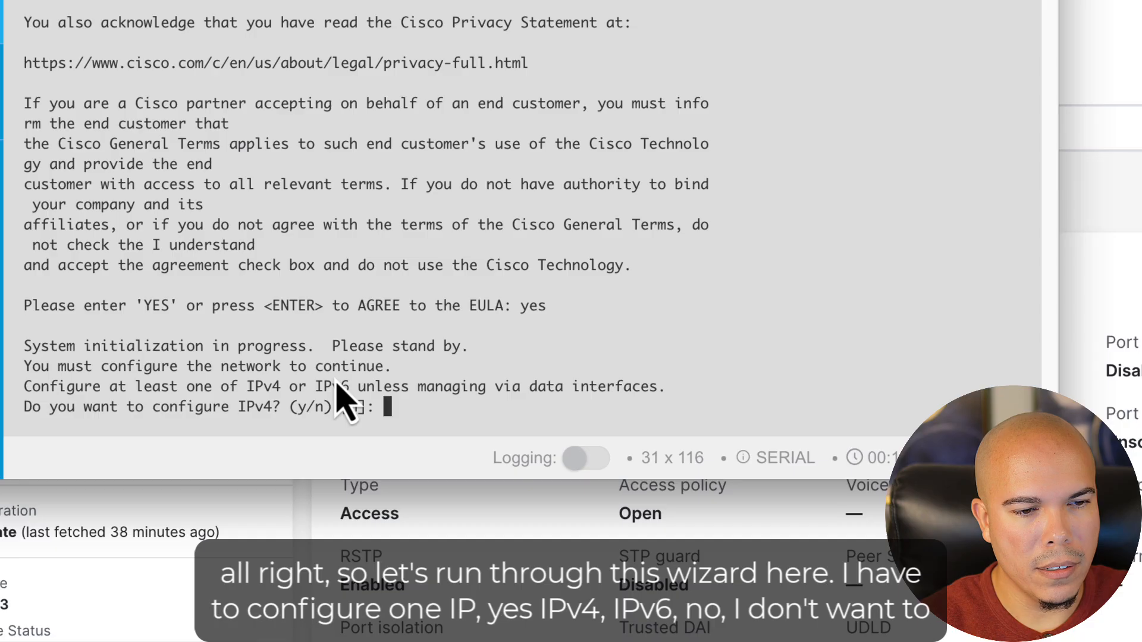
- Answer yes to configuring IPv4, skip IPv6, and choose manual IPv4 configuration
{"action": "type", "text": "y"}
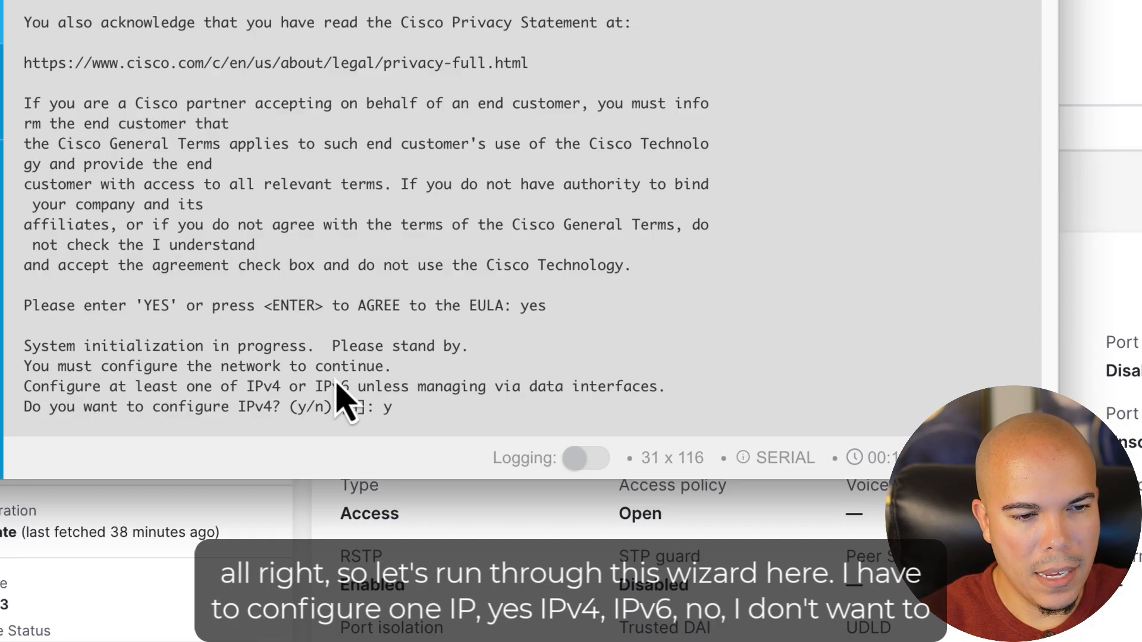
{"action": "key", "text": "BackSpace"}
{"action": "type", "text": "y"}
{"action": "key", "text": "Return"}
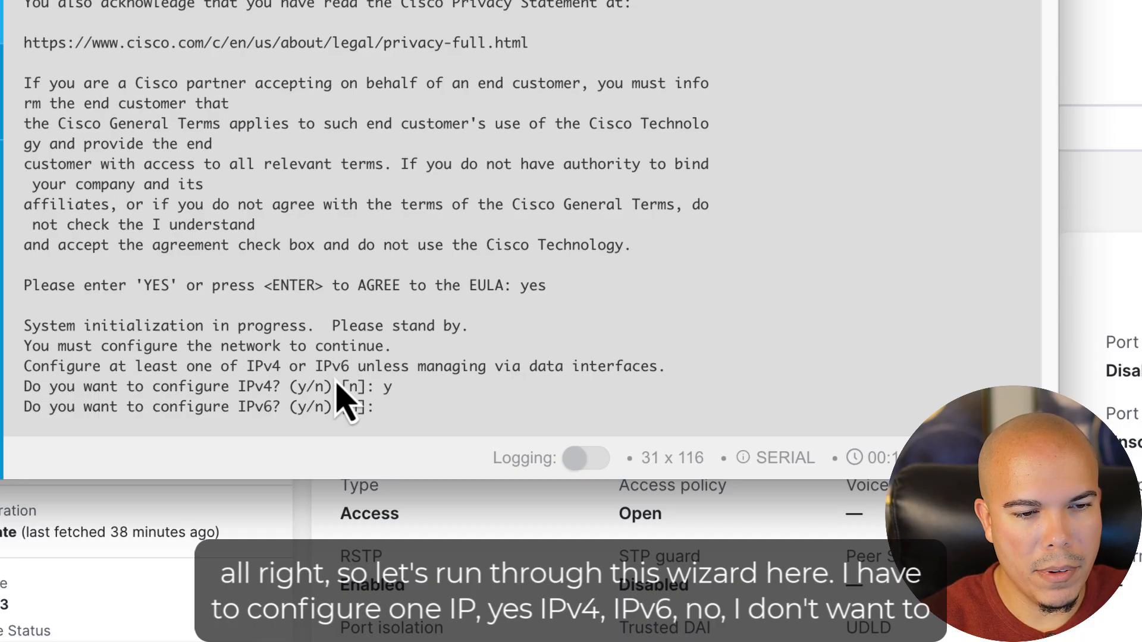
{"action": "key", "text": "Return"}
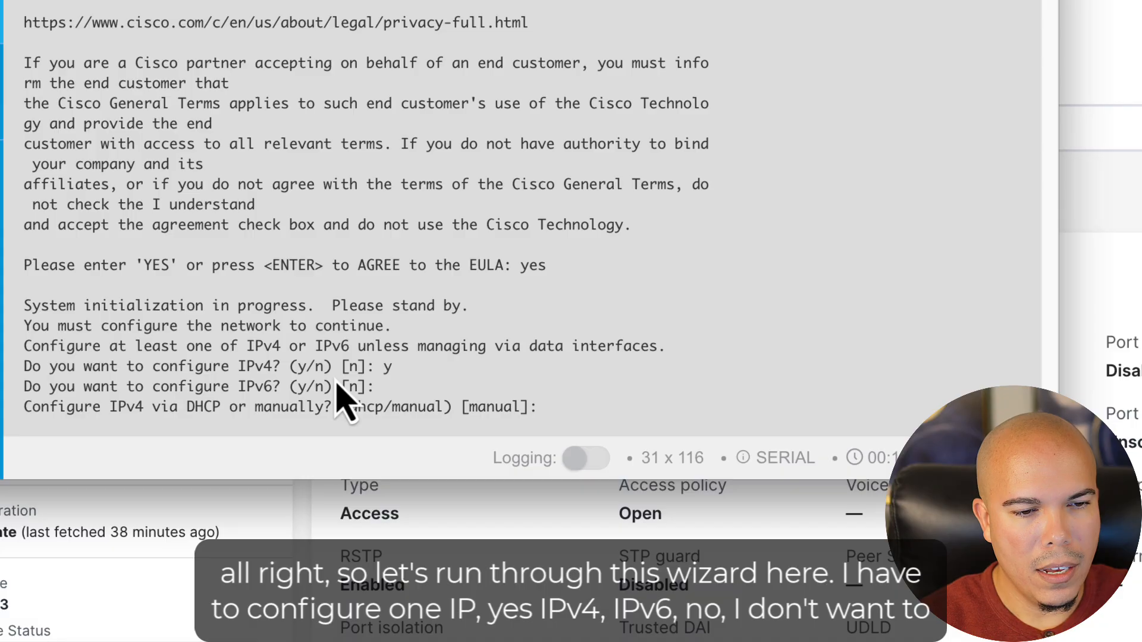
{"action": "key", "text": "Return"}
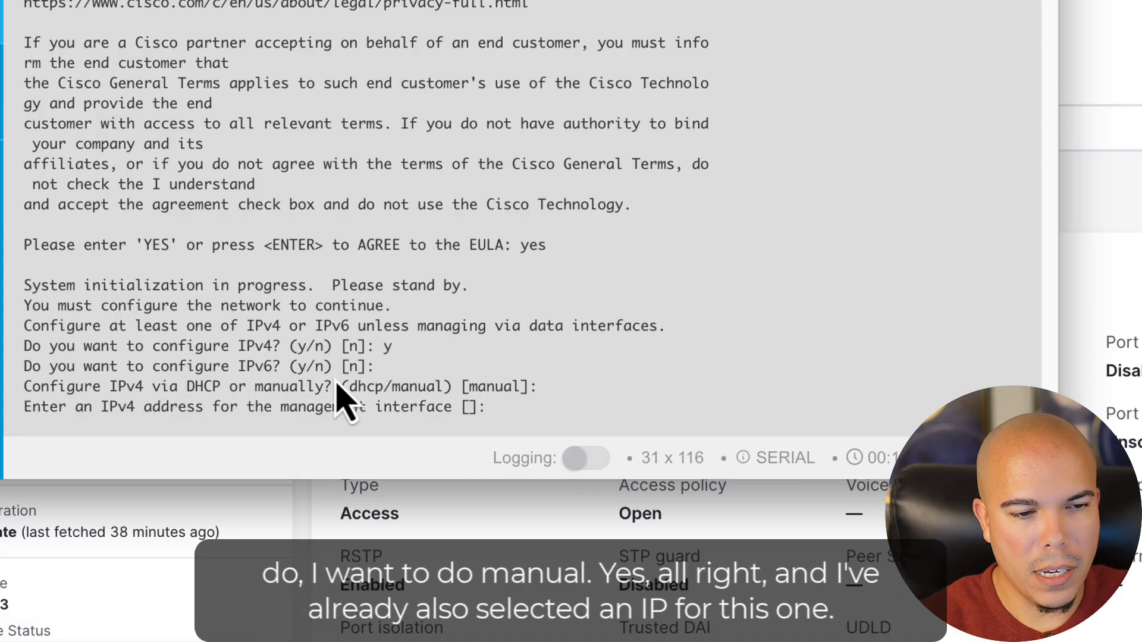
- Enter management address 172.30.0.252, netmask 255.255.255.0 and gateway 172.30.0.1
{"action": "type", "text": "17"}
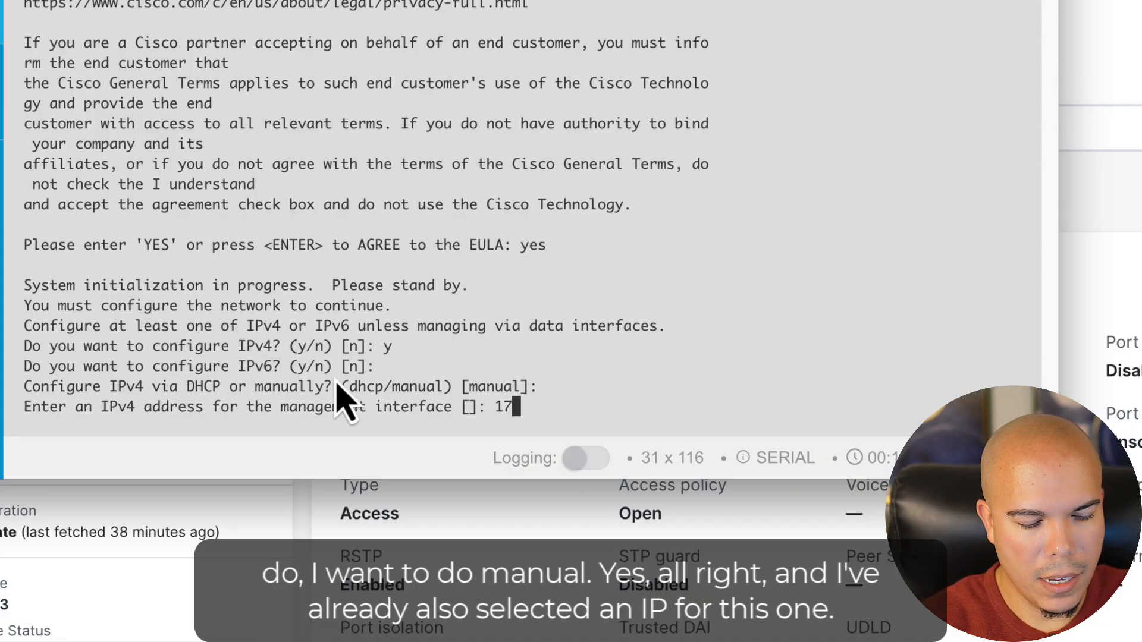
{"action": "type", "text": "2."}
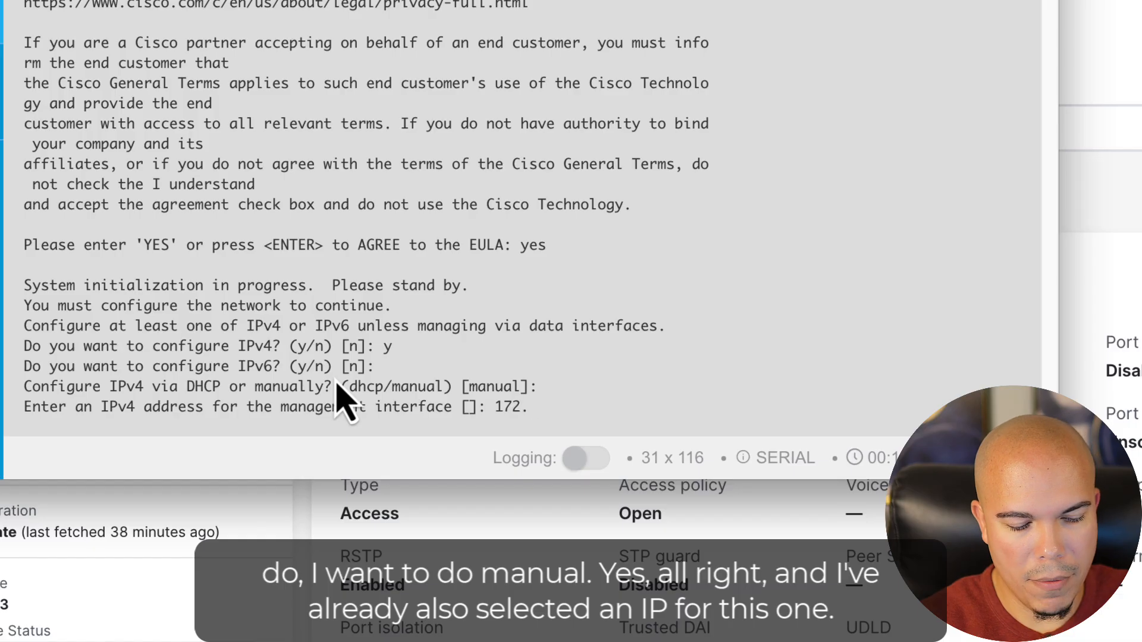
{"action": "type", "text": "30"}
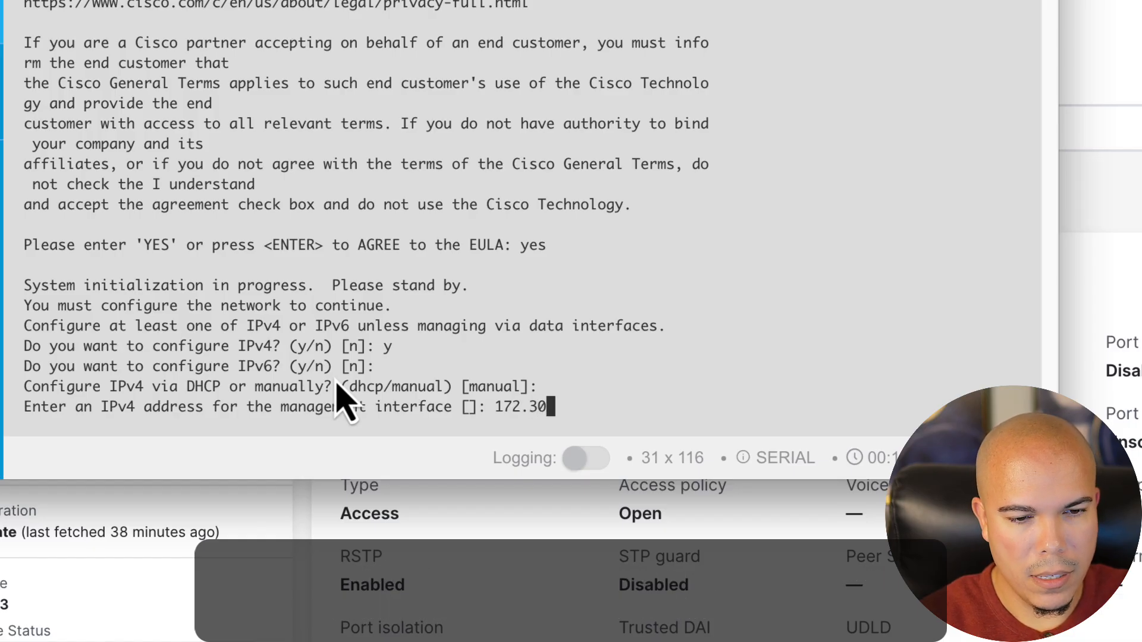
{"action": "type", "text": ".0.252"}
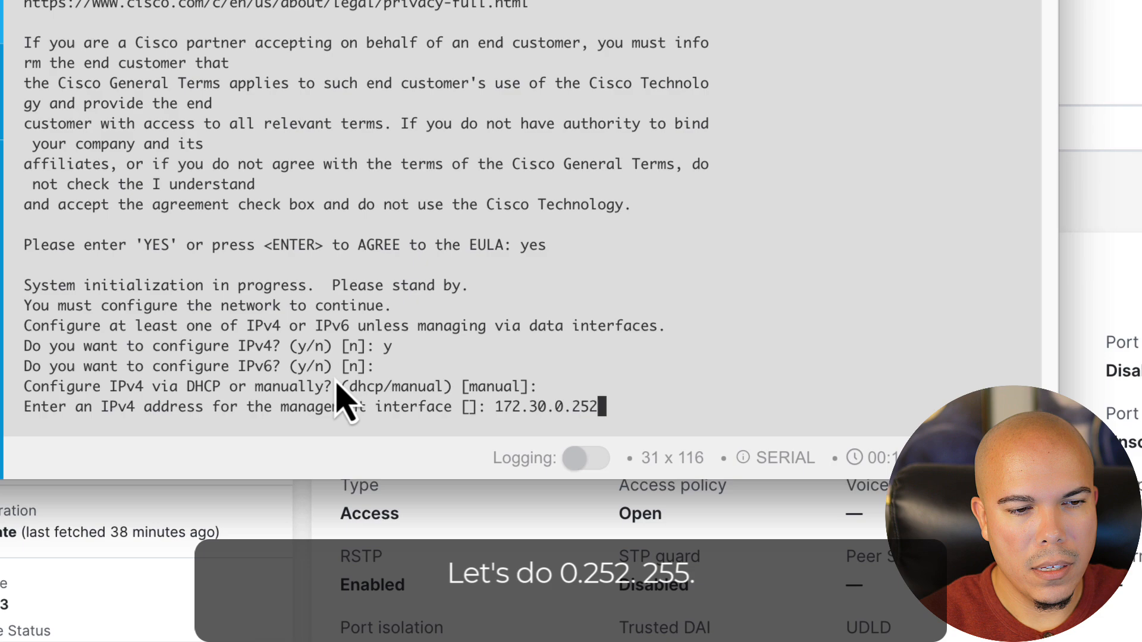
{"action": "key", "text": "Return"}
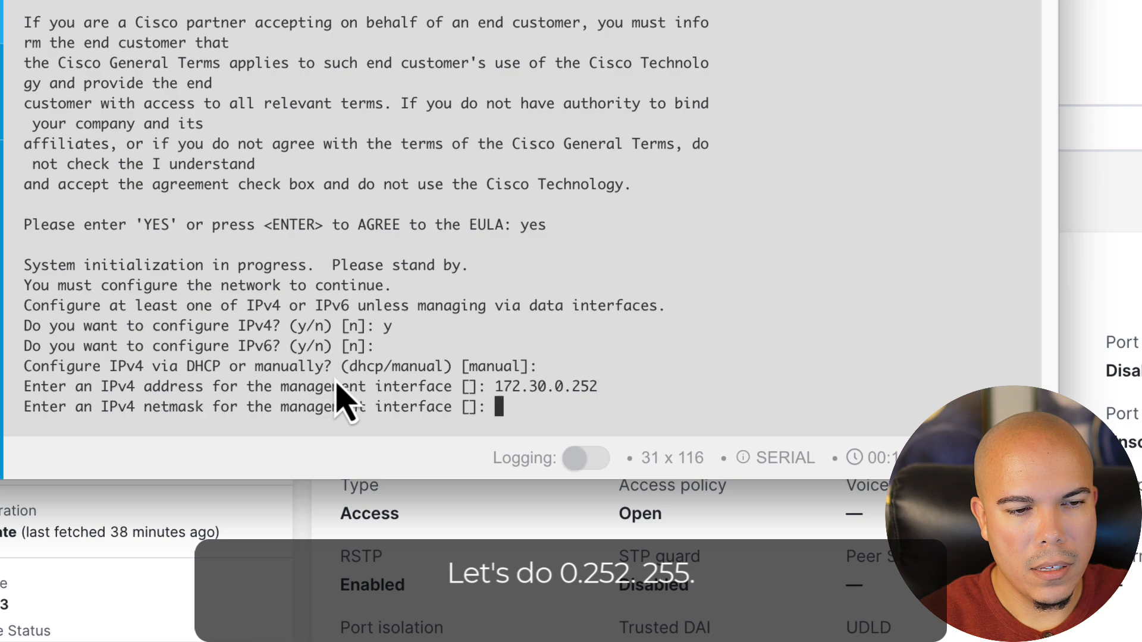
{"action": "type", "text": "255.255"}
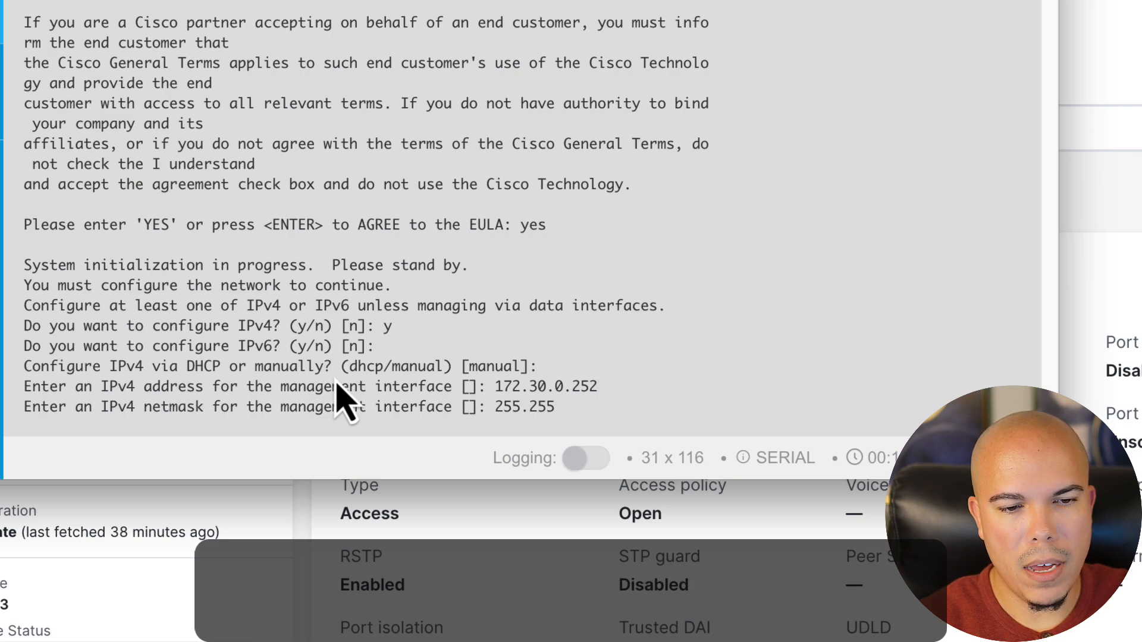
{"action": "type", "text": ".255.0"}
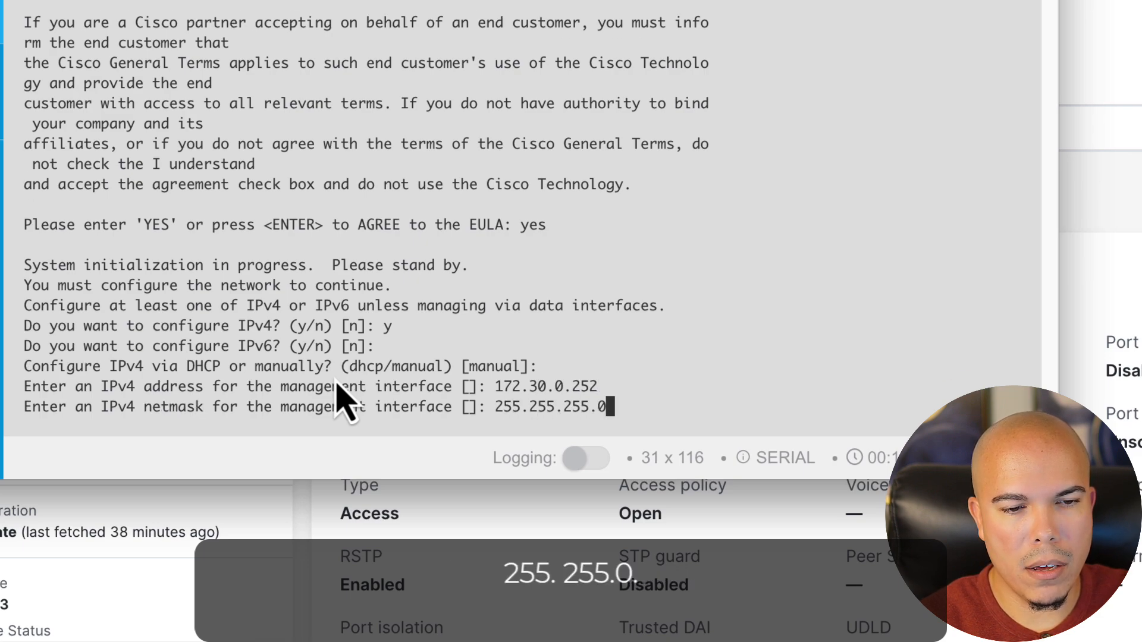
{"action": "key", "text": "Return"}
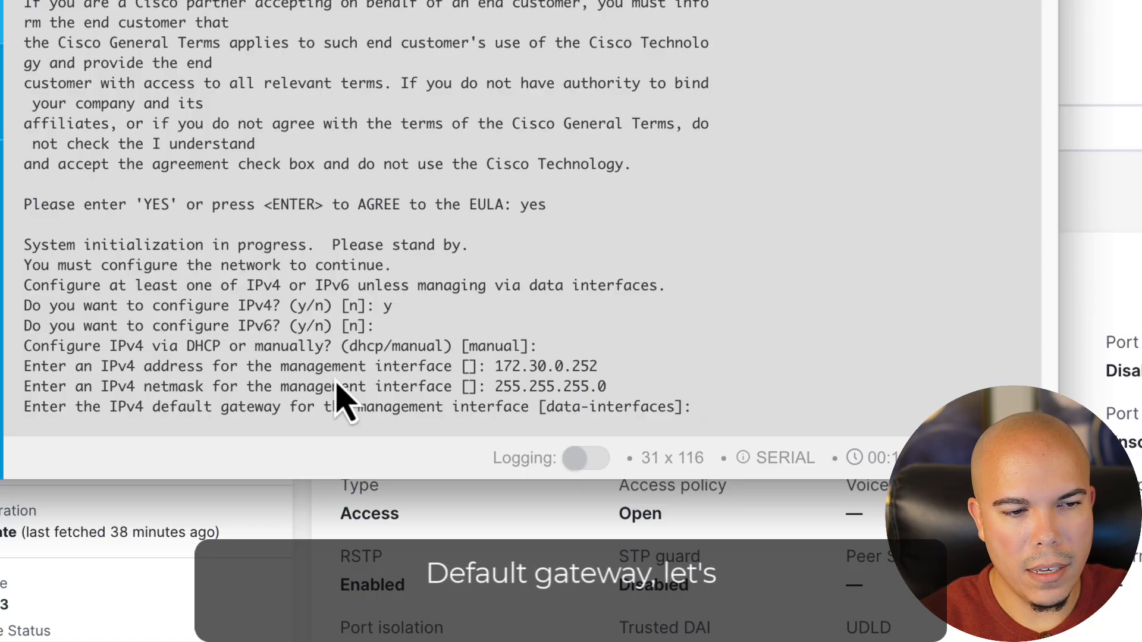
{"action": "type", "text": "172."}
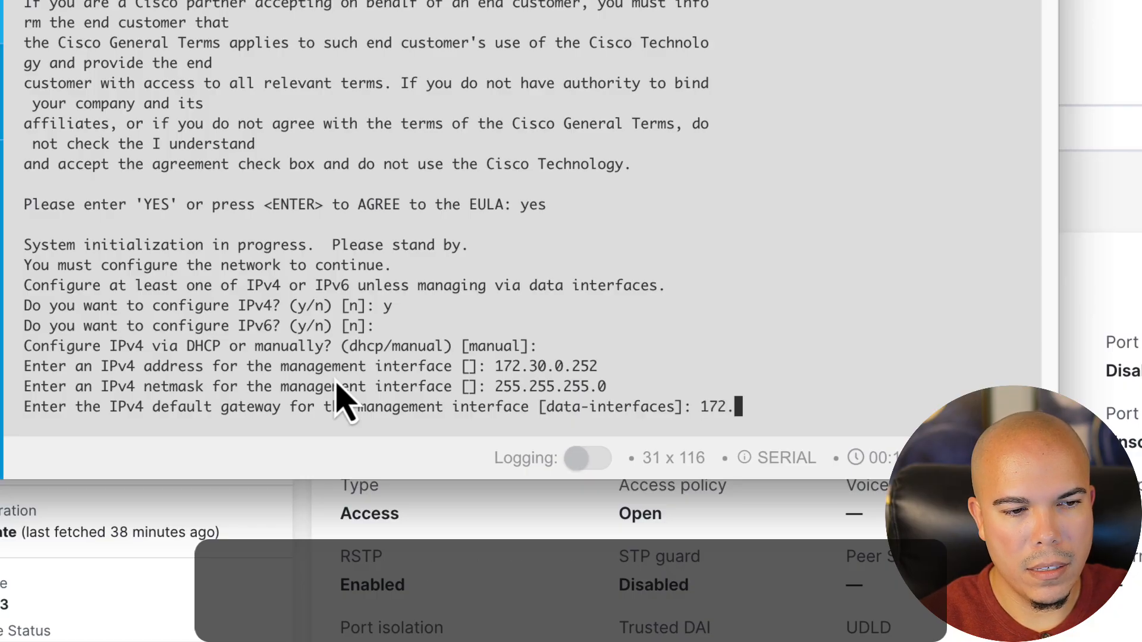
{"action": "type", "text": "30"}
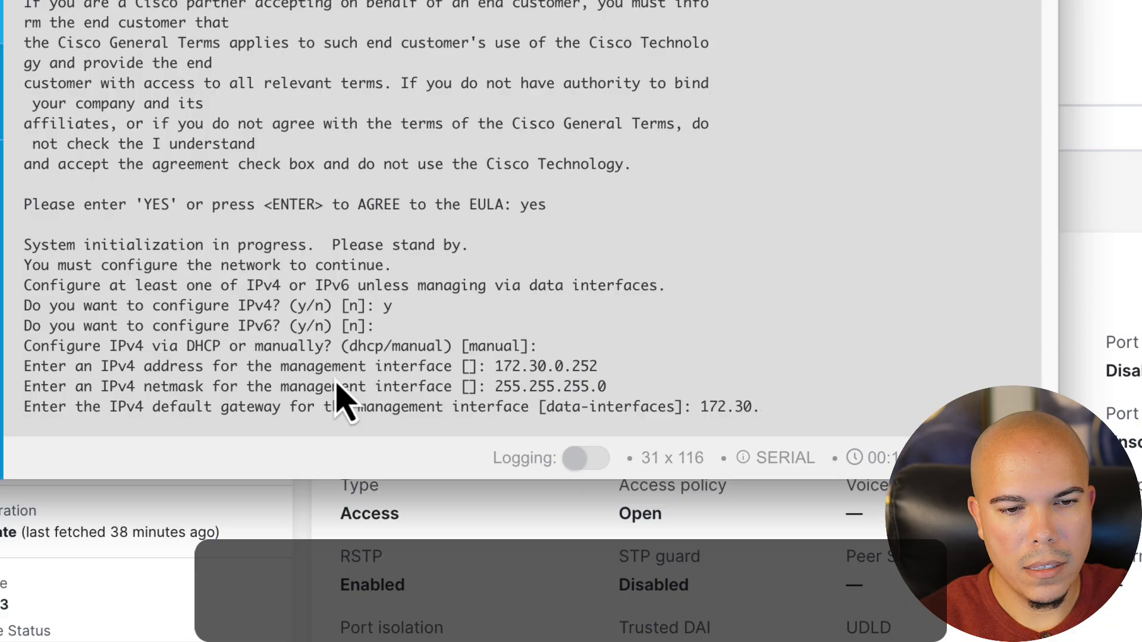
{"action": "type", "text": ".0.1"}
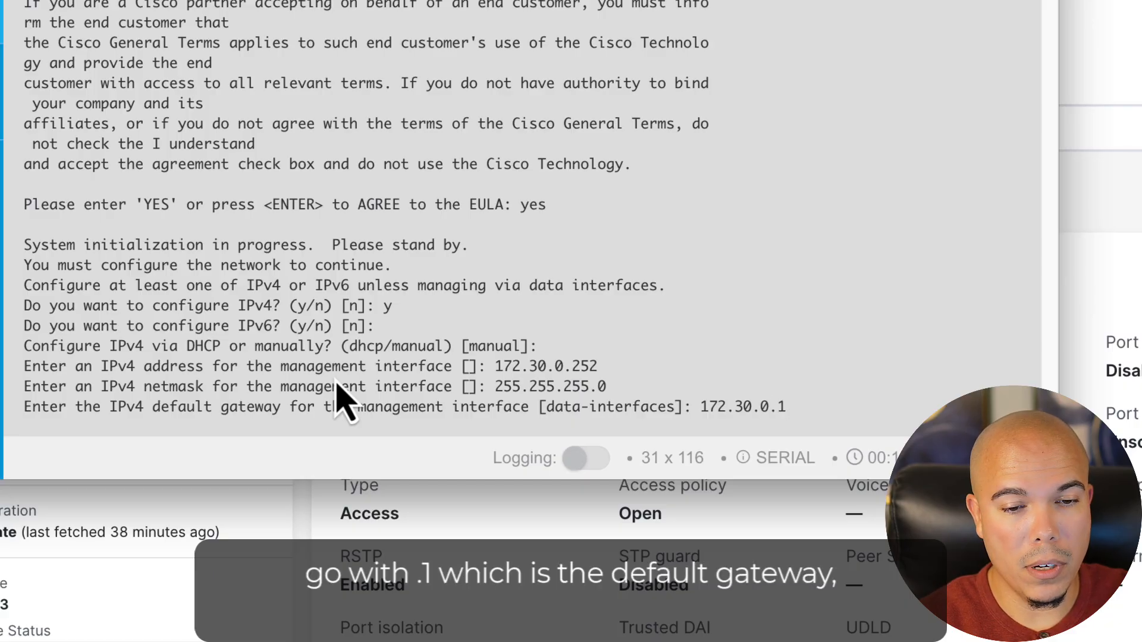
{"action": "key", "text": "Return"}
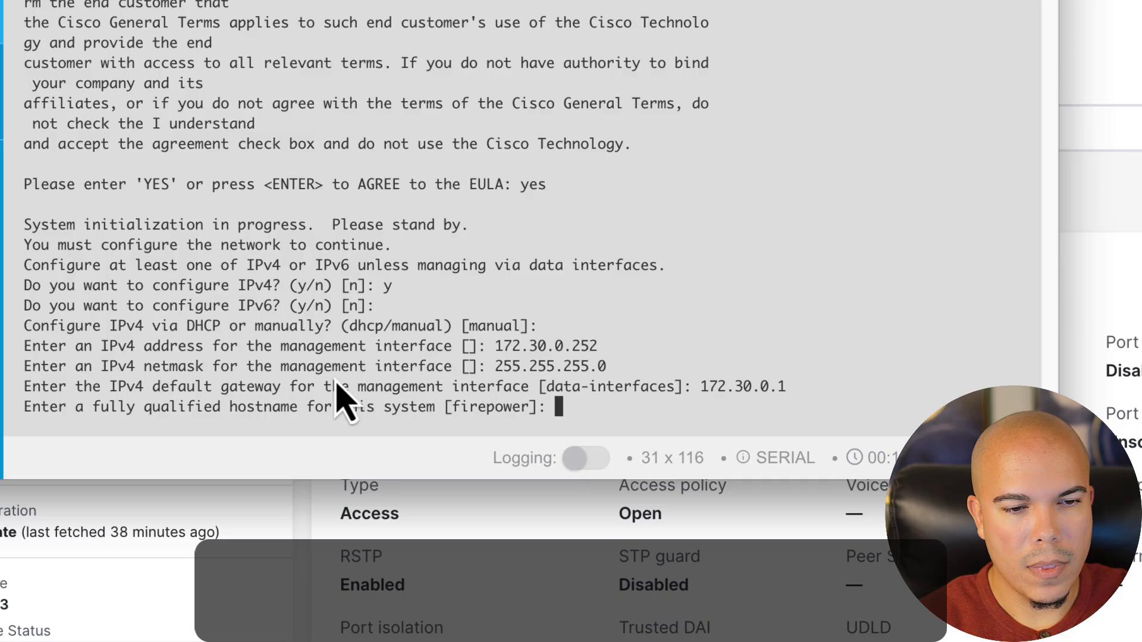
- Set the firewall hostname to DAVNET-CSF01
{"action": "type", "text": "DAVNET-"}
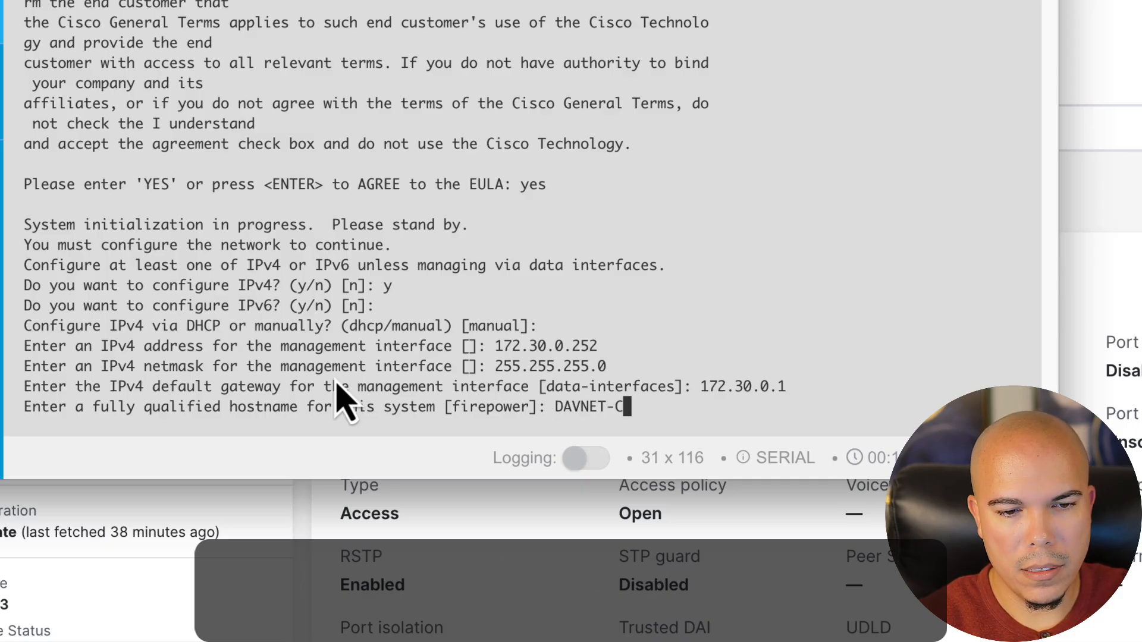
{"action": "type", "text": "CSW"}
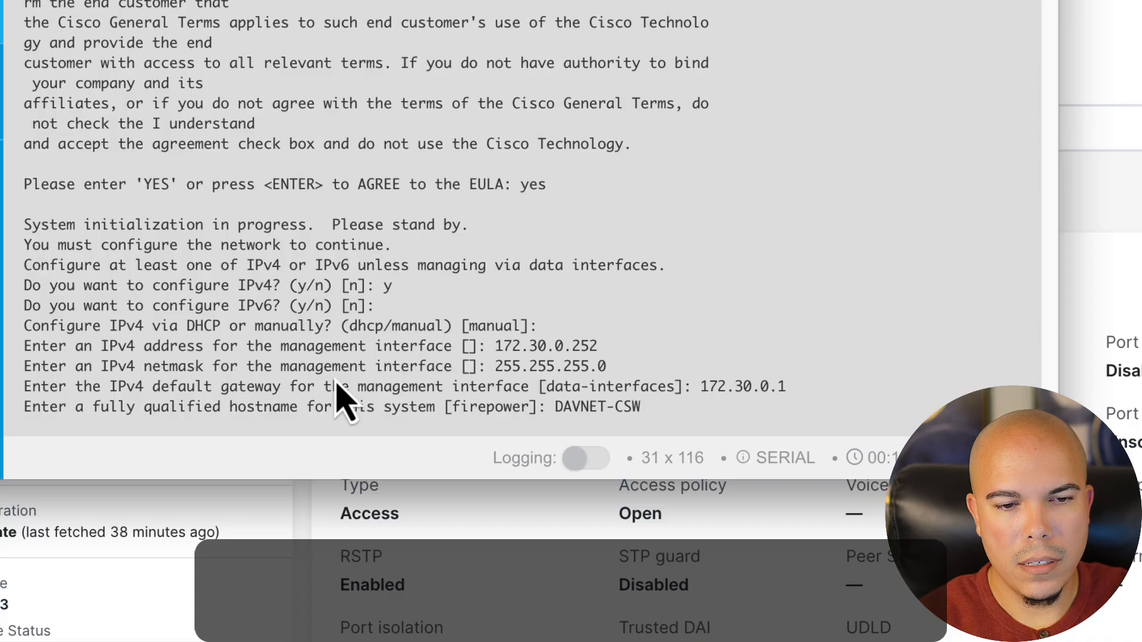
{"action": "key", "text": "BackSpace"}
{"action": "type", "text": "F"}
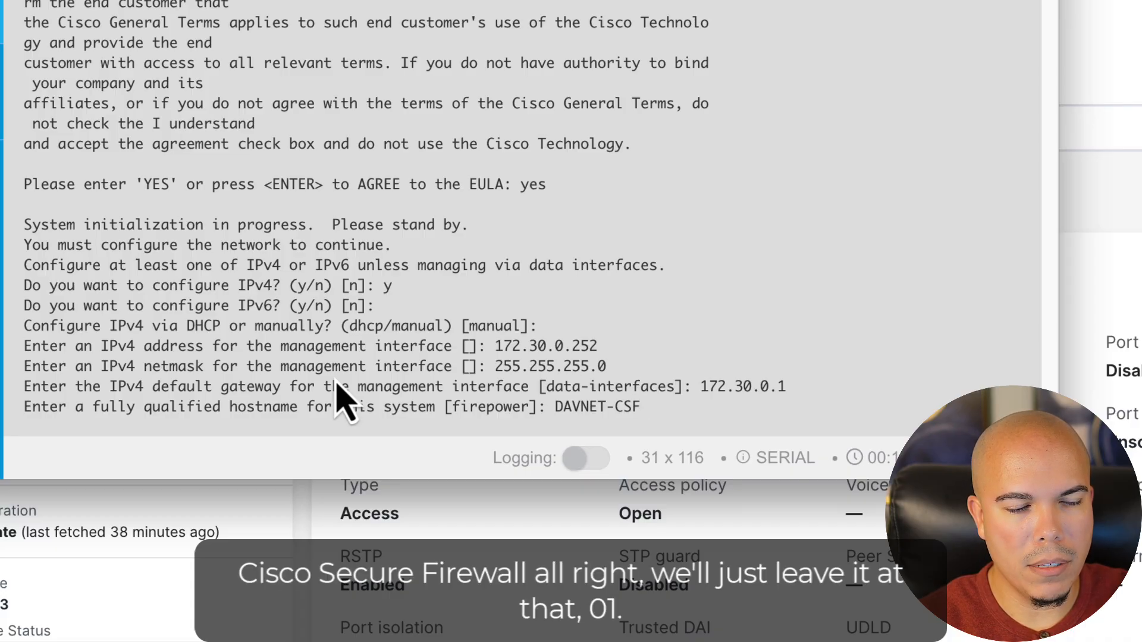
{"action": "type", "text": "01"}
{"action": "key", "text": "Return"}
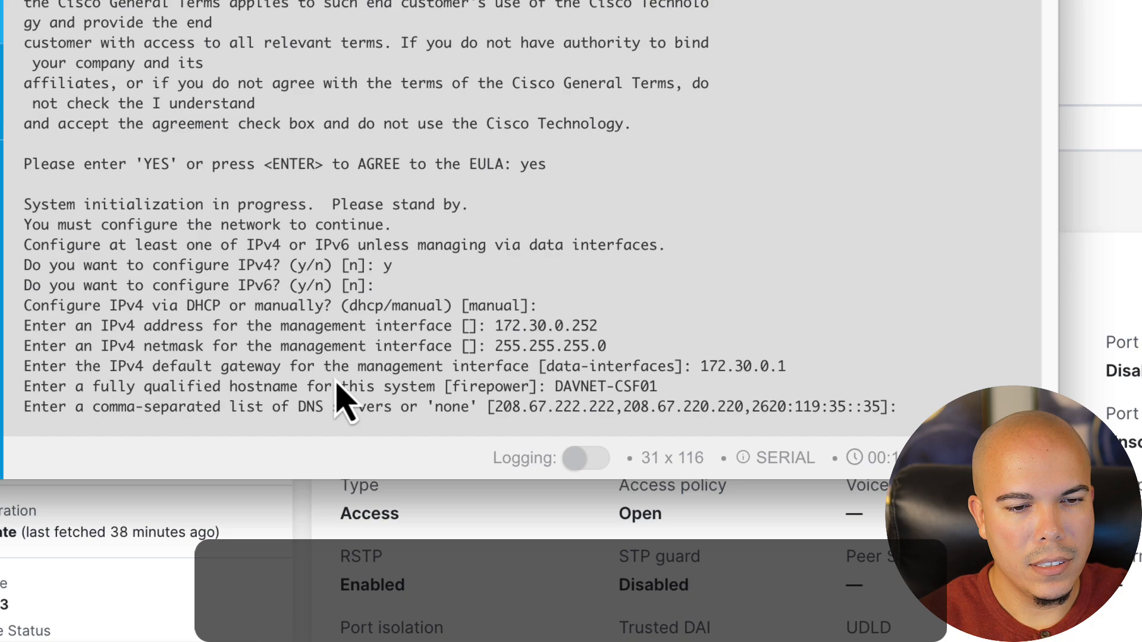
- Enter DNS servers 172.30.1.9 and 208.67.222.222 and leave search domains empty
{"action": "type", "text": "17"}
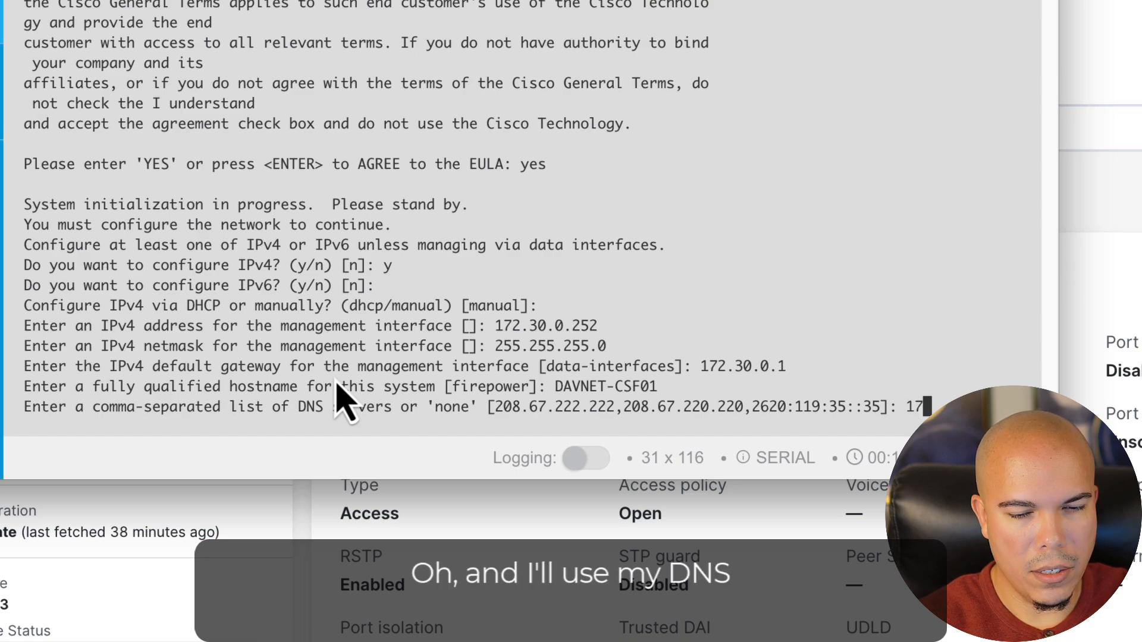
{"action": "type", "text": "2.3"}
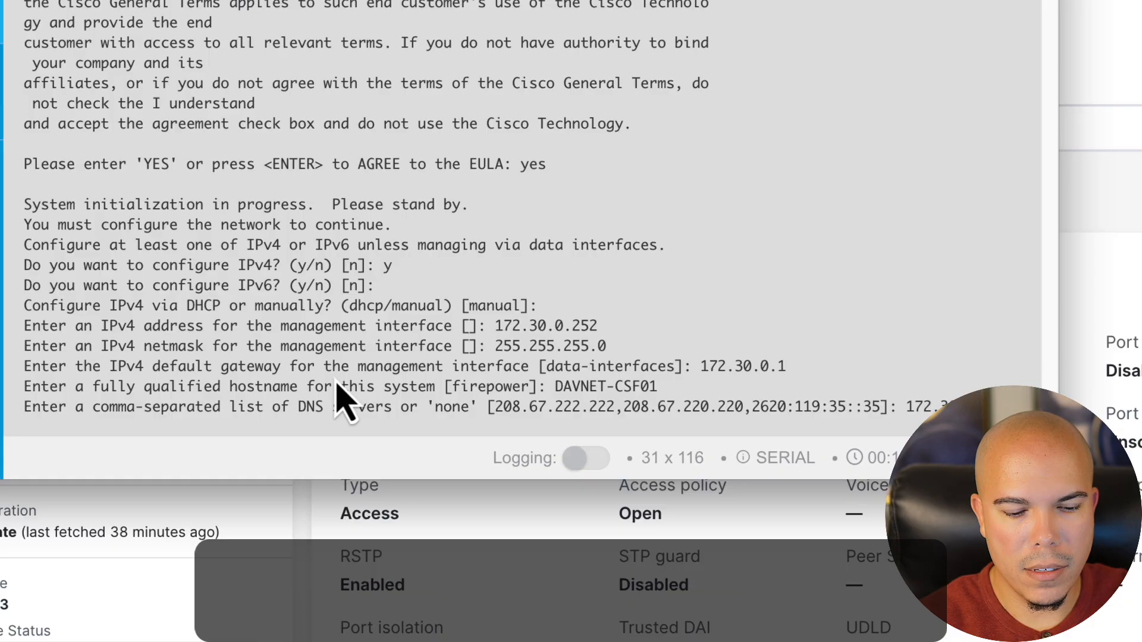
{"action": "type", "text": "8.67"}
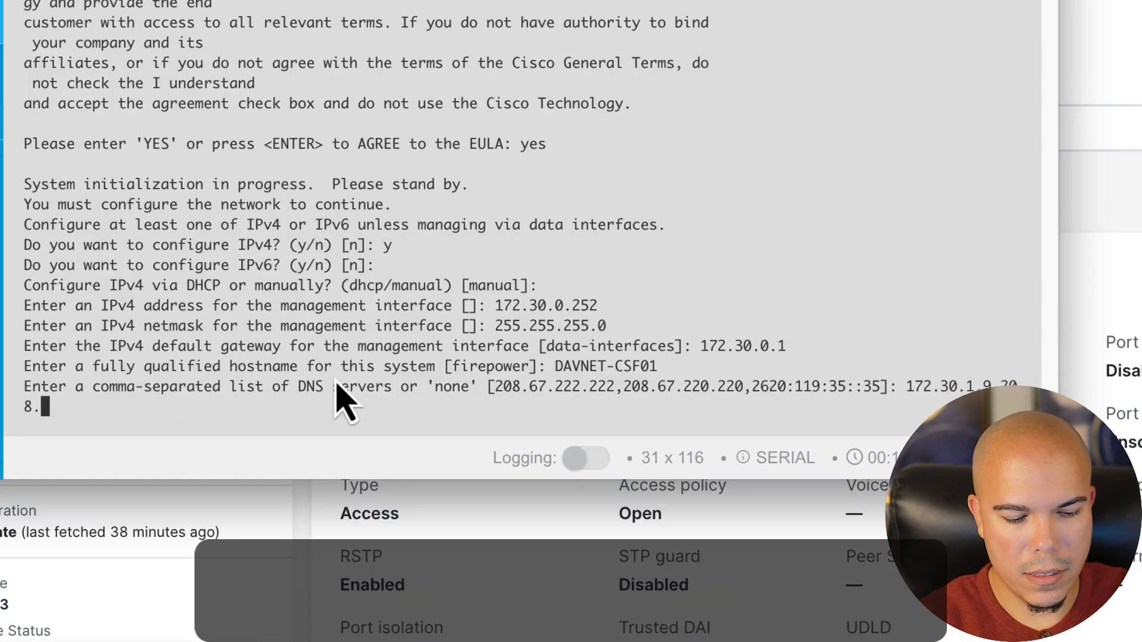
{"action": "type", "text": ".222."}
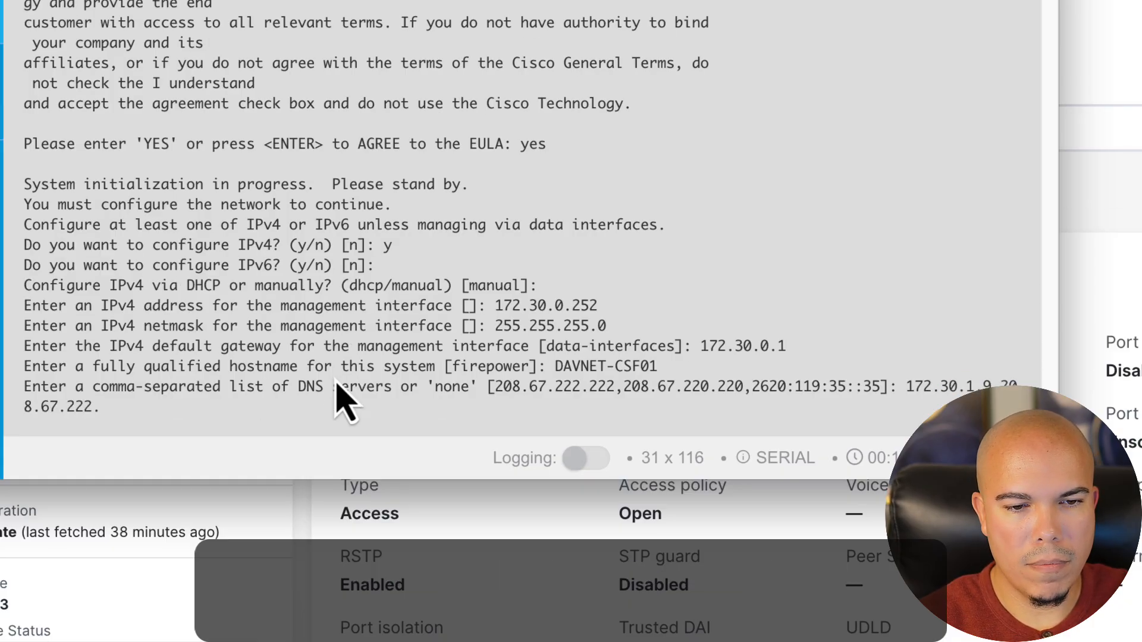
{"action": "type", "text": "222"}
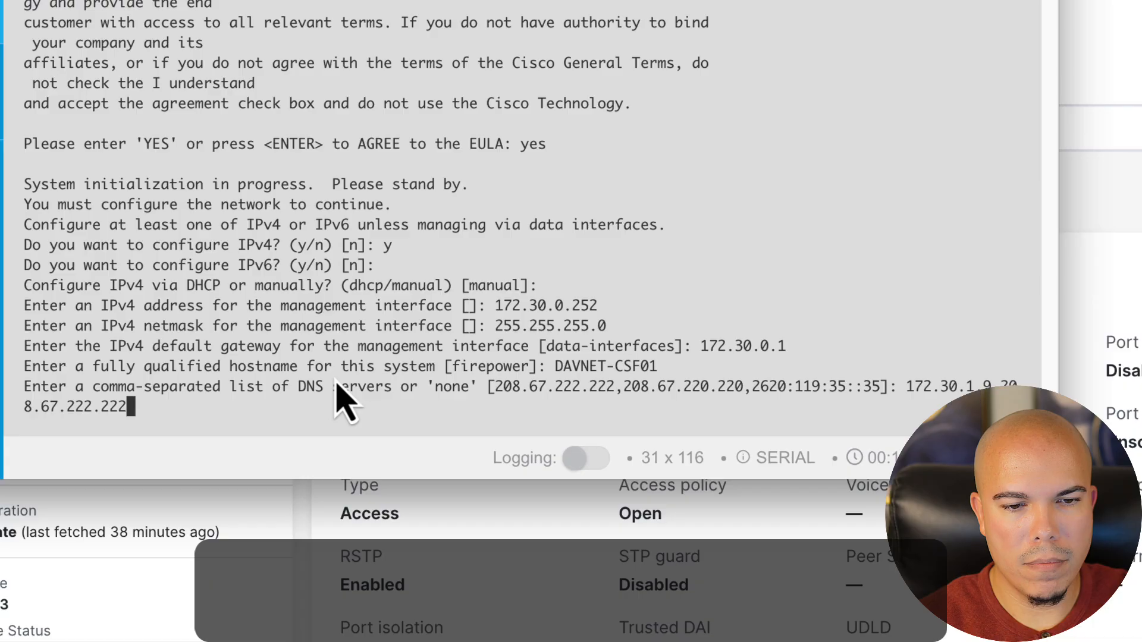
{"action": "key", "text": "Return"}
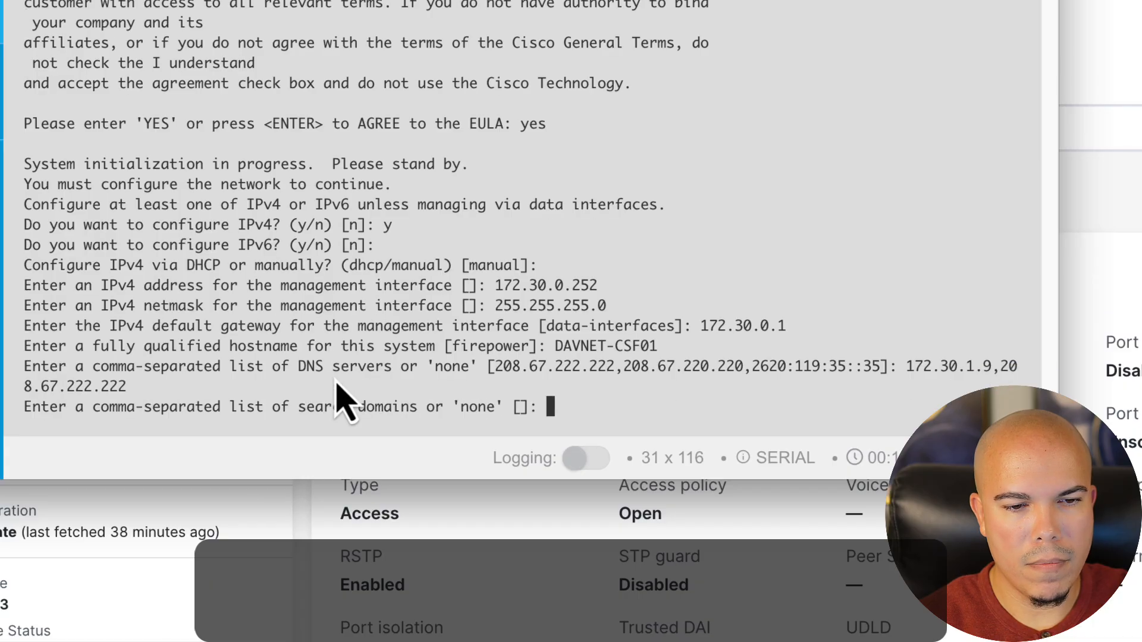
{"action": "key", "text": "Return"}
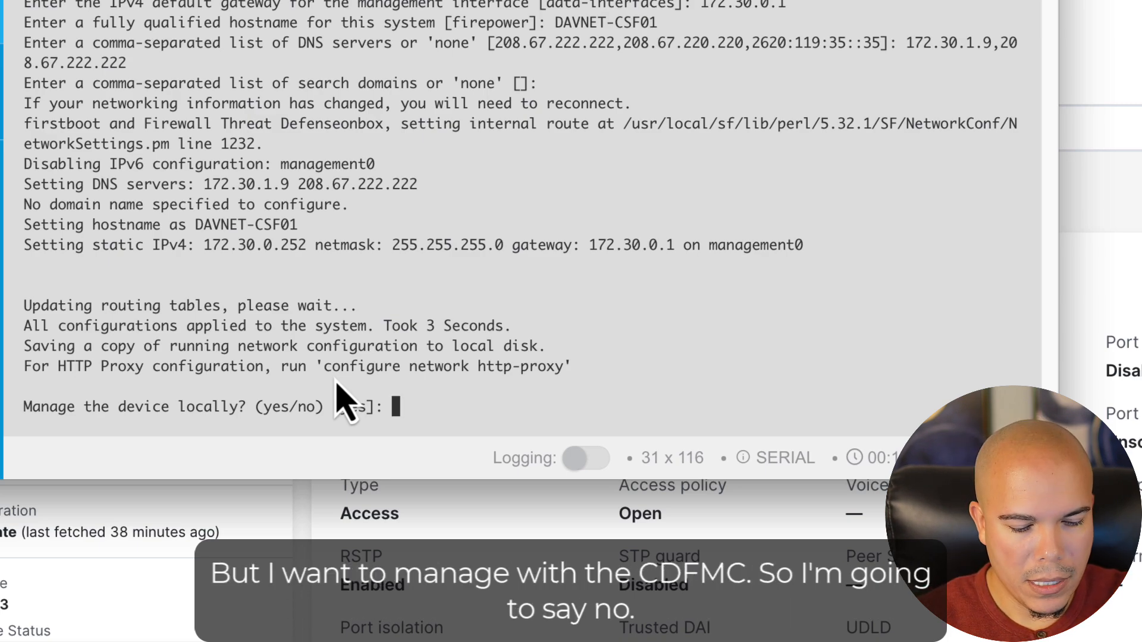
- Decline local management, keep routed firewall mode, and select the configure manager command text
{"action": "type", "text": "no"}
{"action": "key", "text": "Return"}
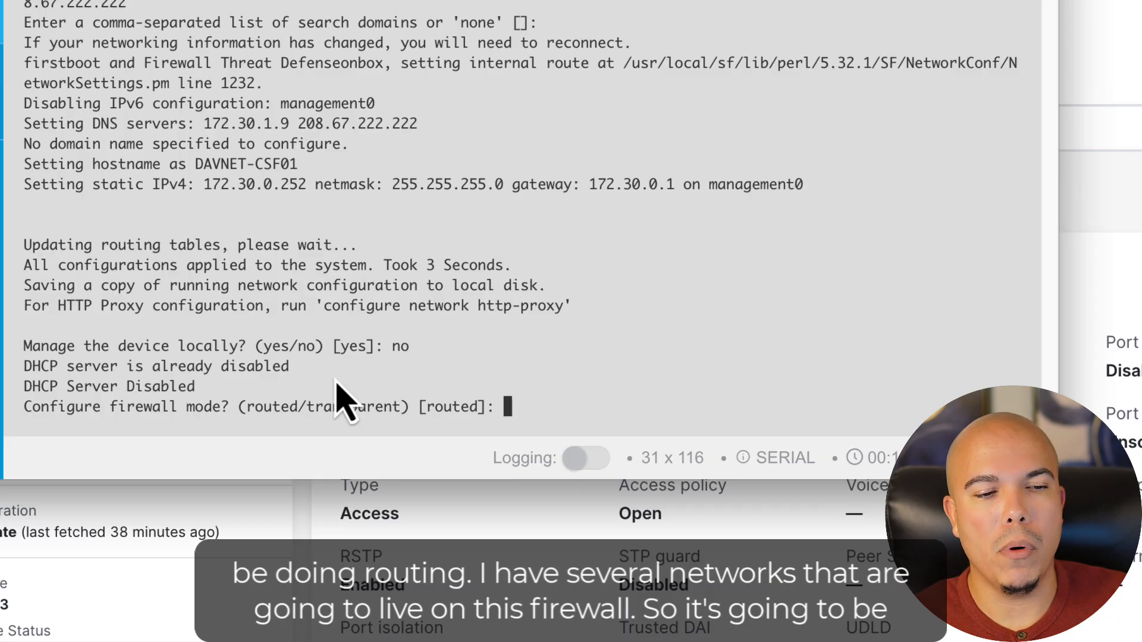
{"action": "key", "text": "Return"}
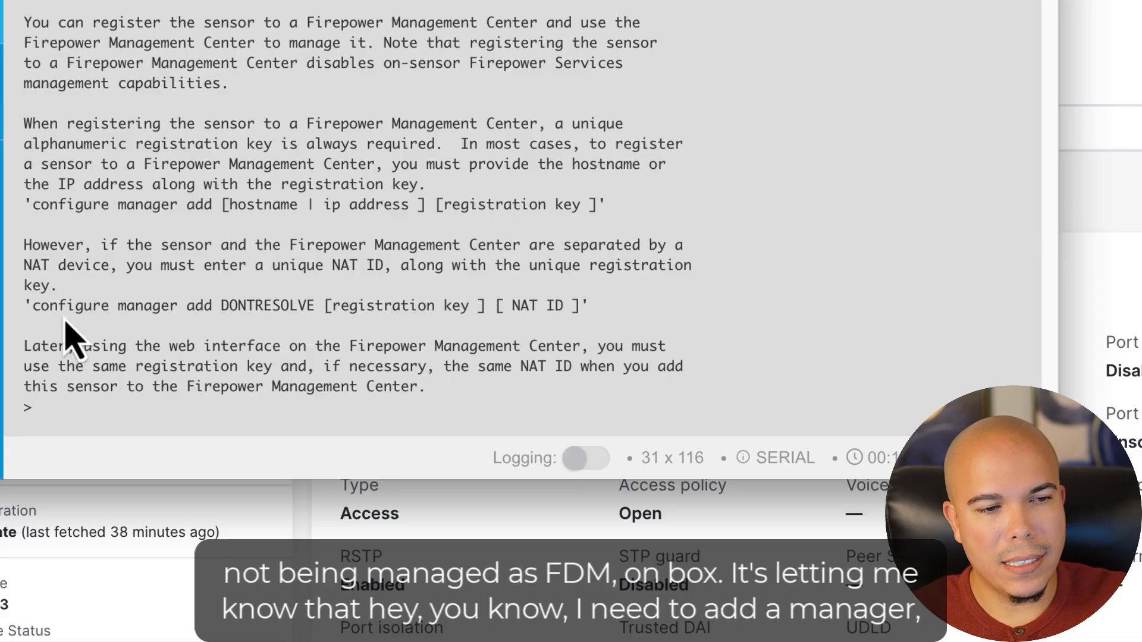
{"action": "left_click_drag", "start_coordinate": [30, 305], "coordinate": [187, 306]}
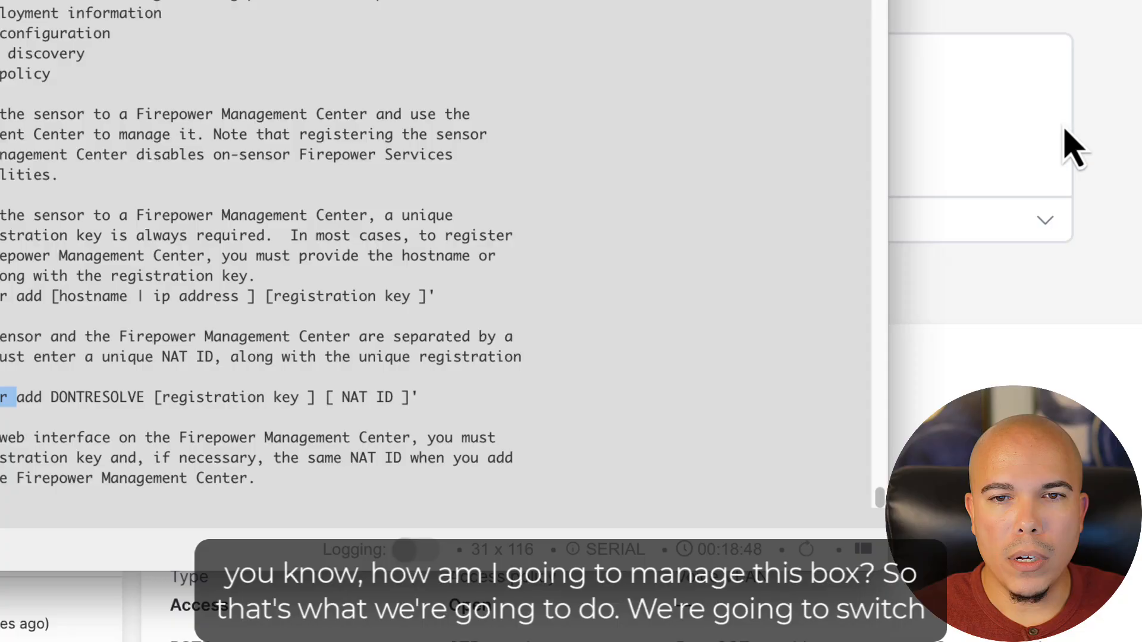
{"action": "left_click", "coordinate": [1065, 122]}
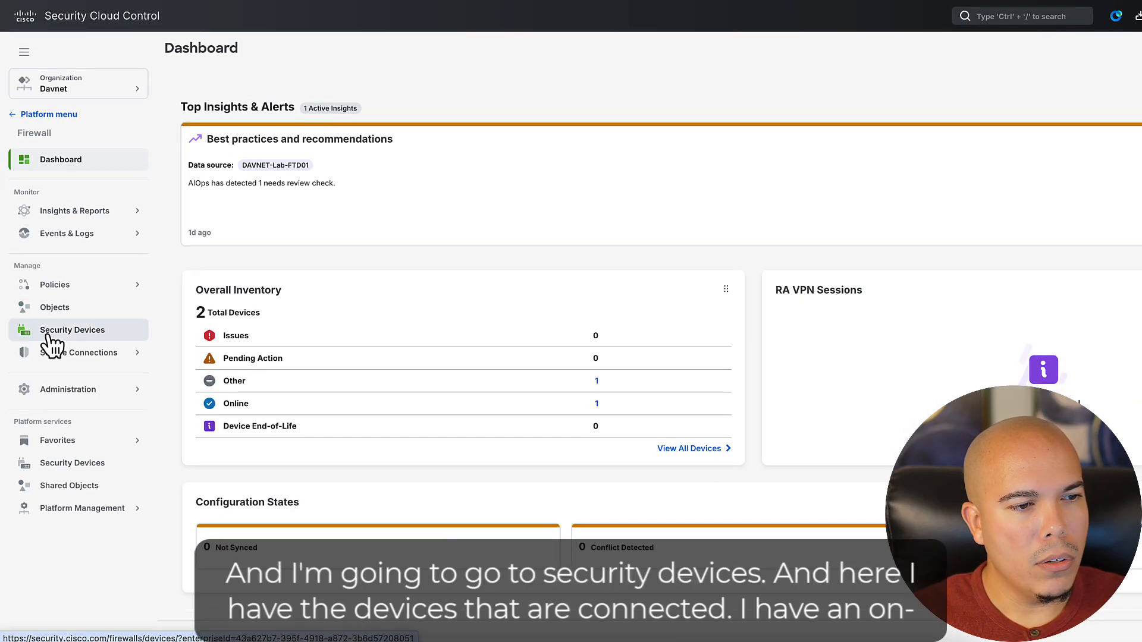
- Open the Security Devices inventory and begin onboarding a new device
{"action": "left_click", "coordinate": [50, 336]}
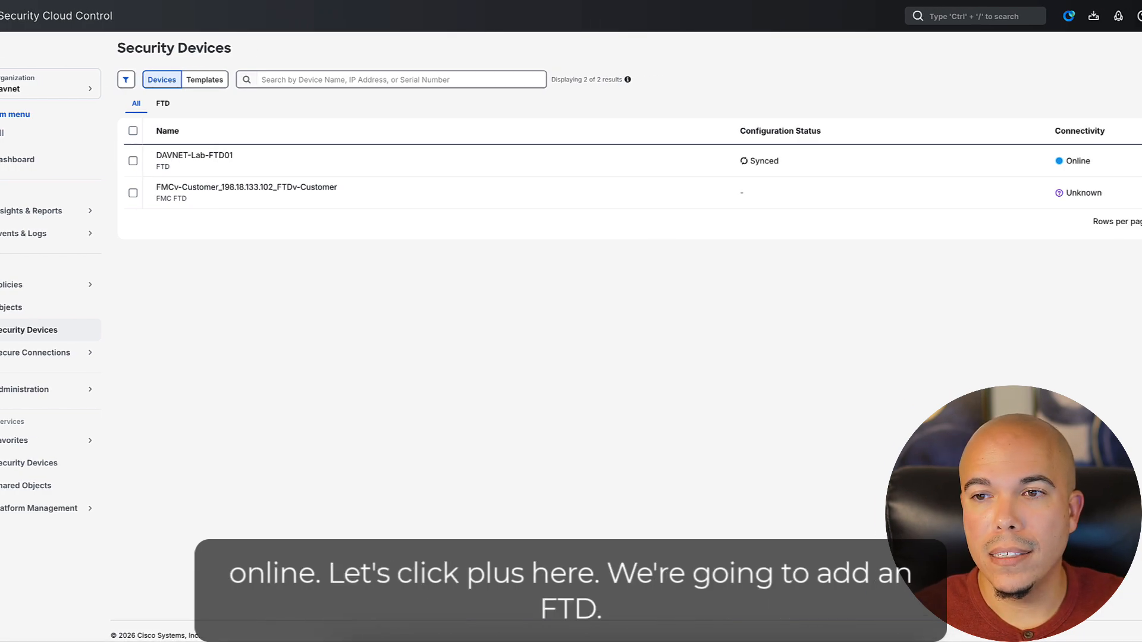
{"action": "left_click", "coordinate": [1130, 79]}
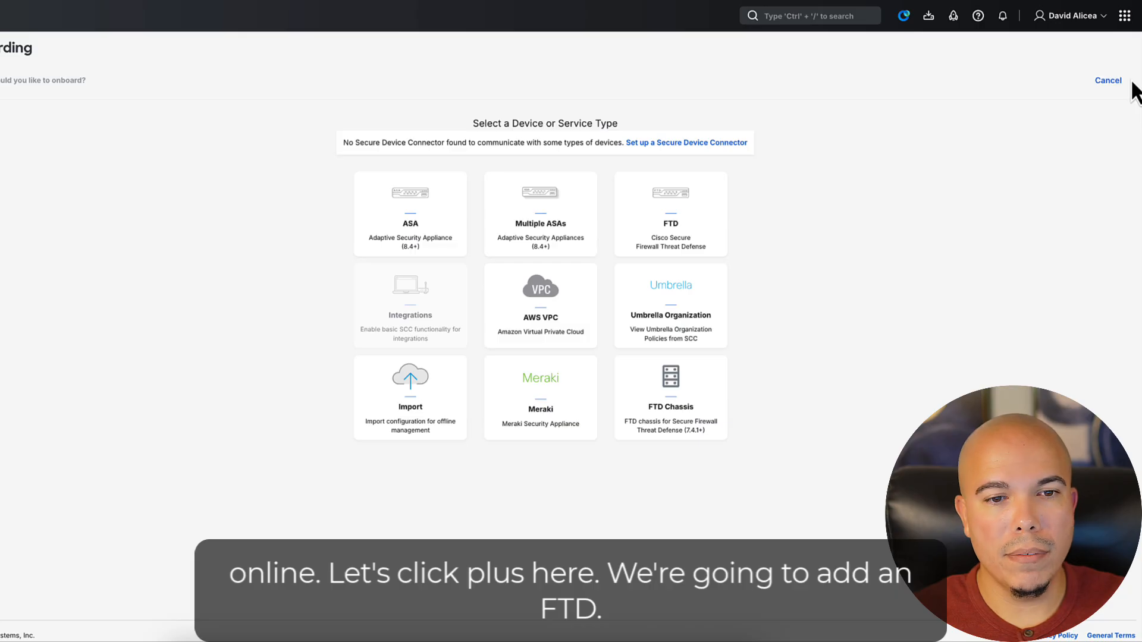
- Pick FTD, dismiss the version warning, choose CLI Registration Key, and name it DAVNET-CSF01
{"action": "left_click", "coordinate": [692, 235]}
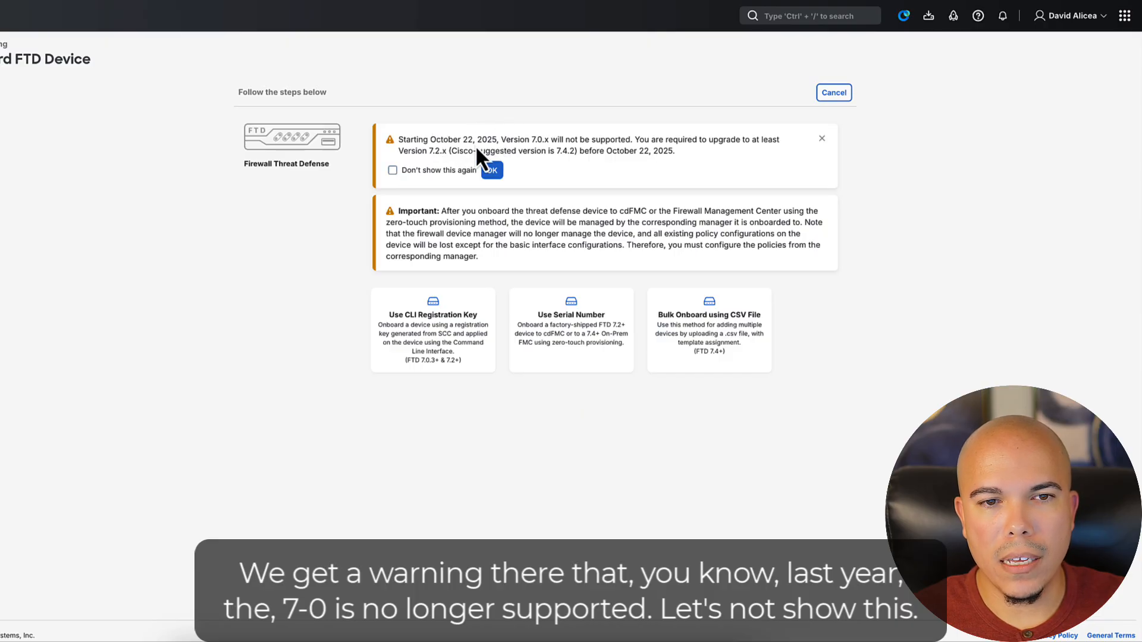
{"action": "left_click", "coordinate": [393, 171]}
{"action": "left_click", "coordinate": [494, 172]}
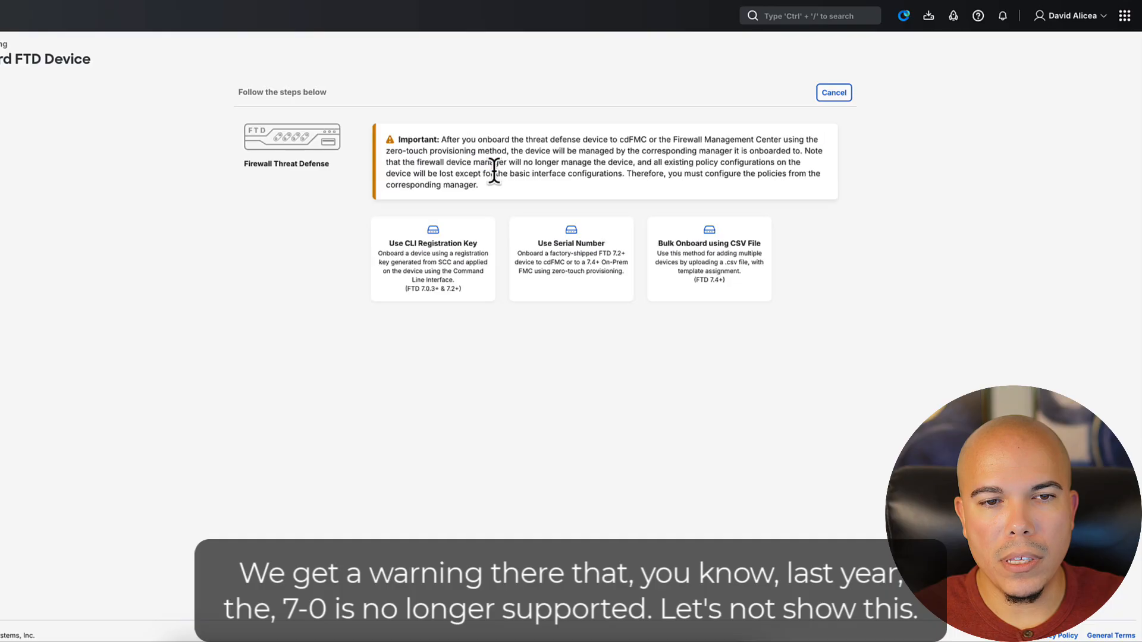
{"action": "left_click", "coordinate": [429, 250]}
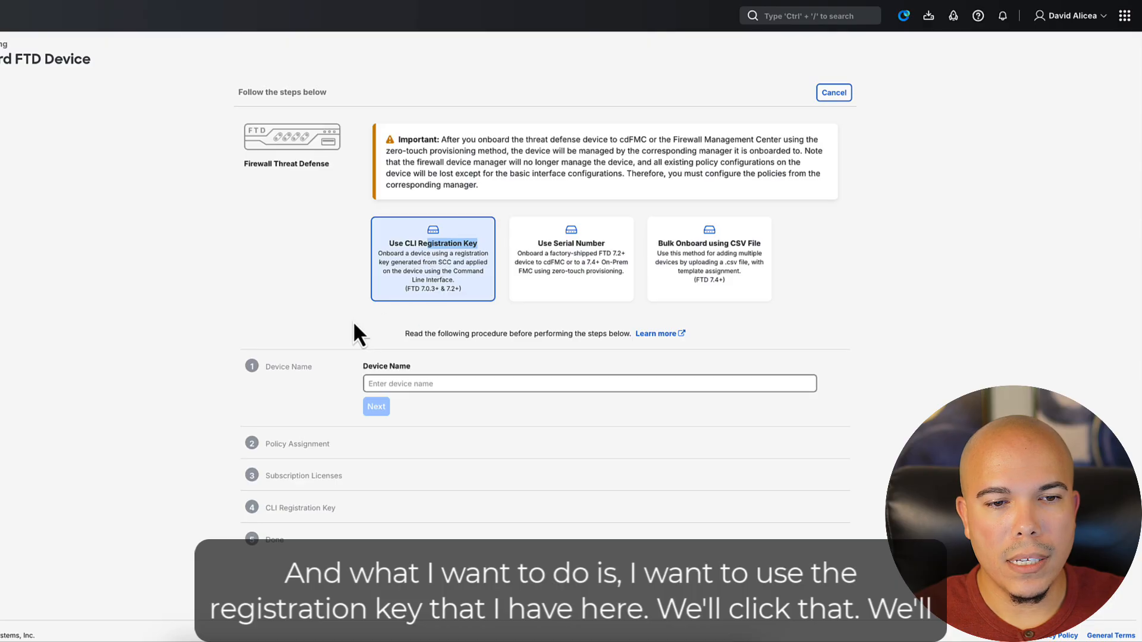
{"action": "left_click", "coordinate": [403, 383]}
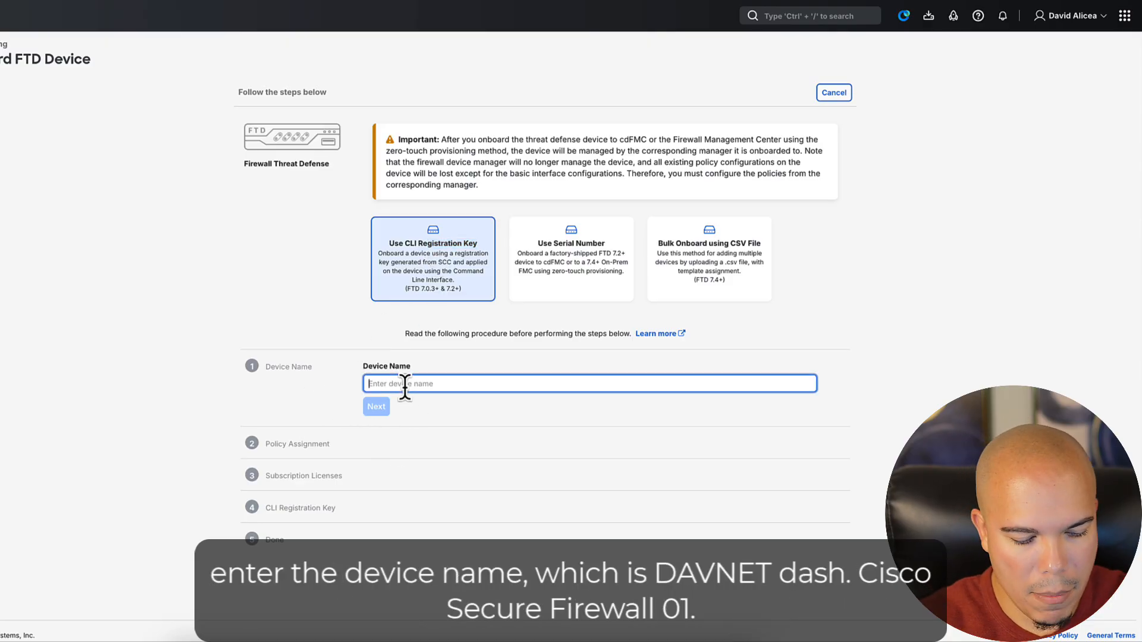
{"action": "type", "text": "DAVNET-"}
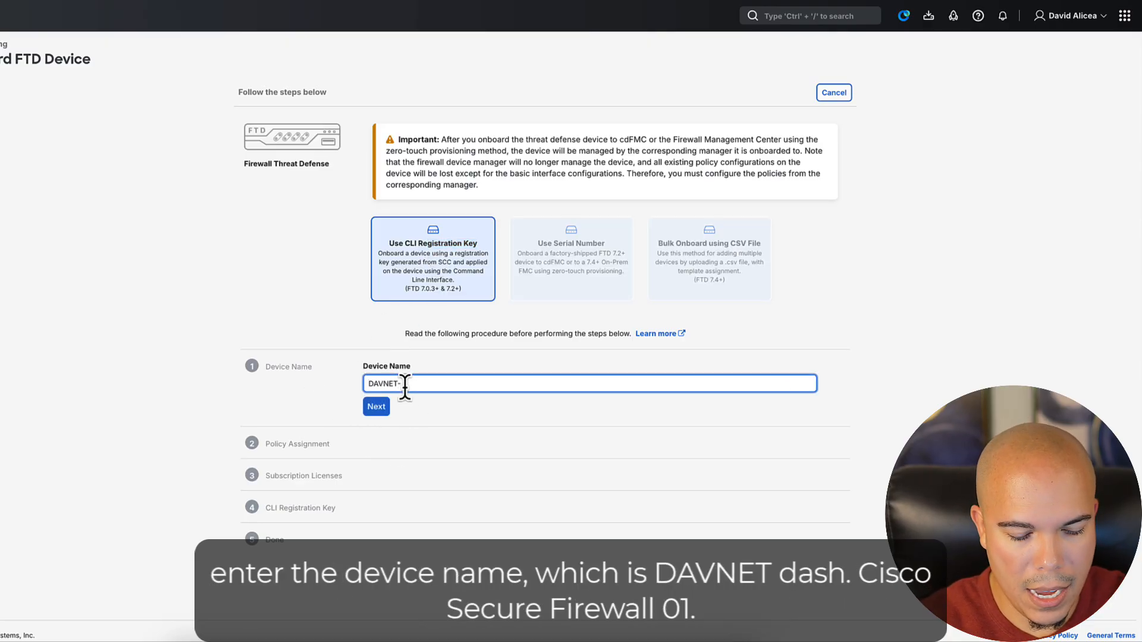
{"action": "type", "text": "CSF01"}
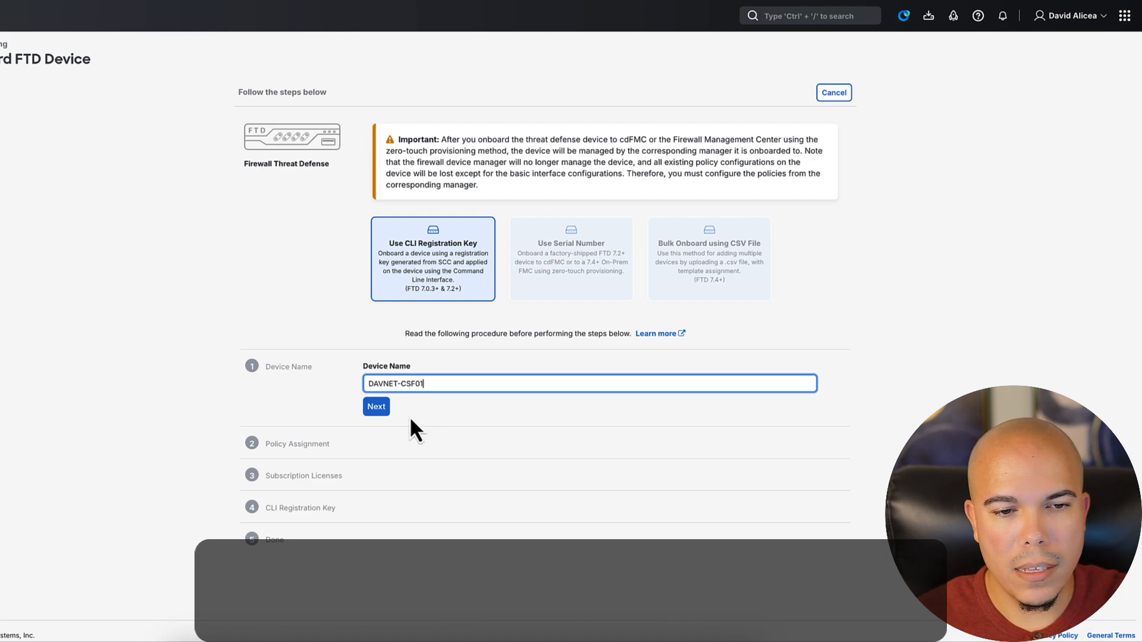
- Assign Main_DAVNET_Policy as the device's access control policy
{"action": "left_click", "coordinate": [376, 407]}
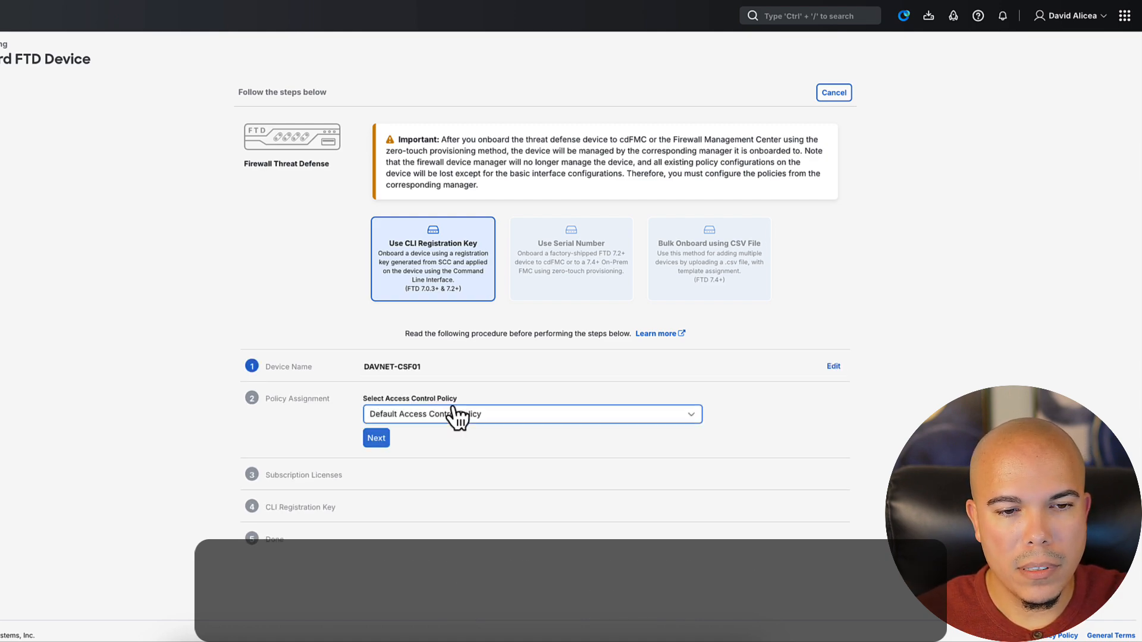
{"action": "left_click", "coordinate": [499, 423]}
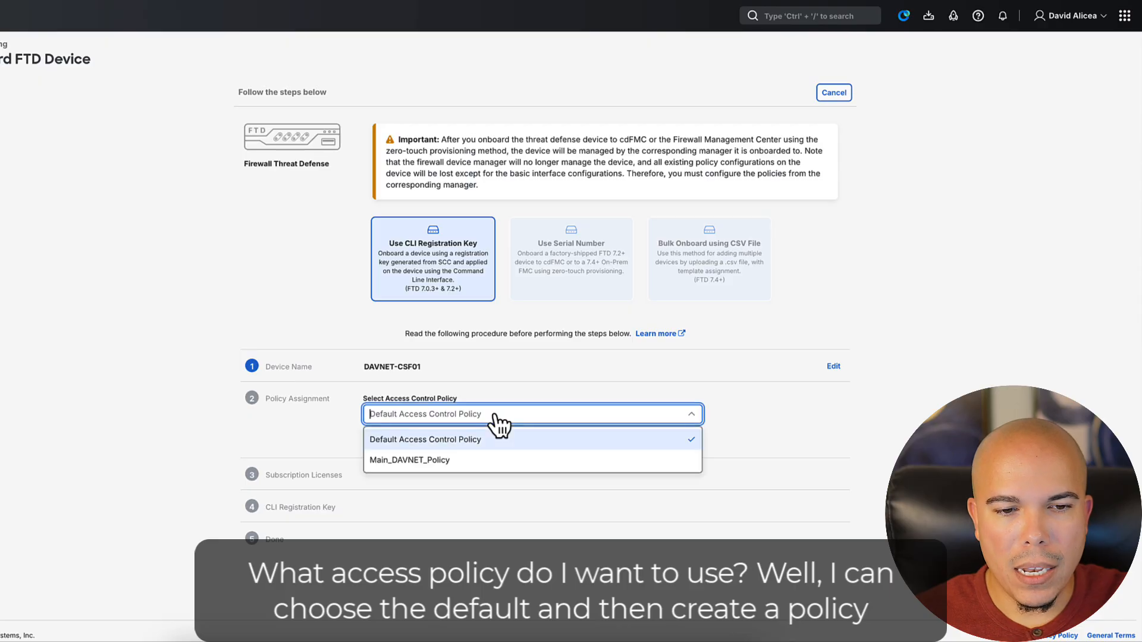
{"action": "left_click", "coordinate": [461, 464]}
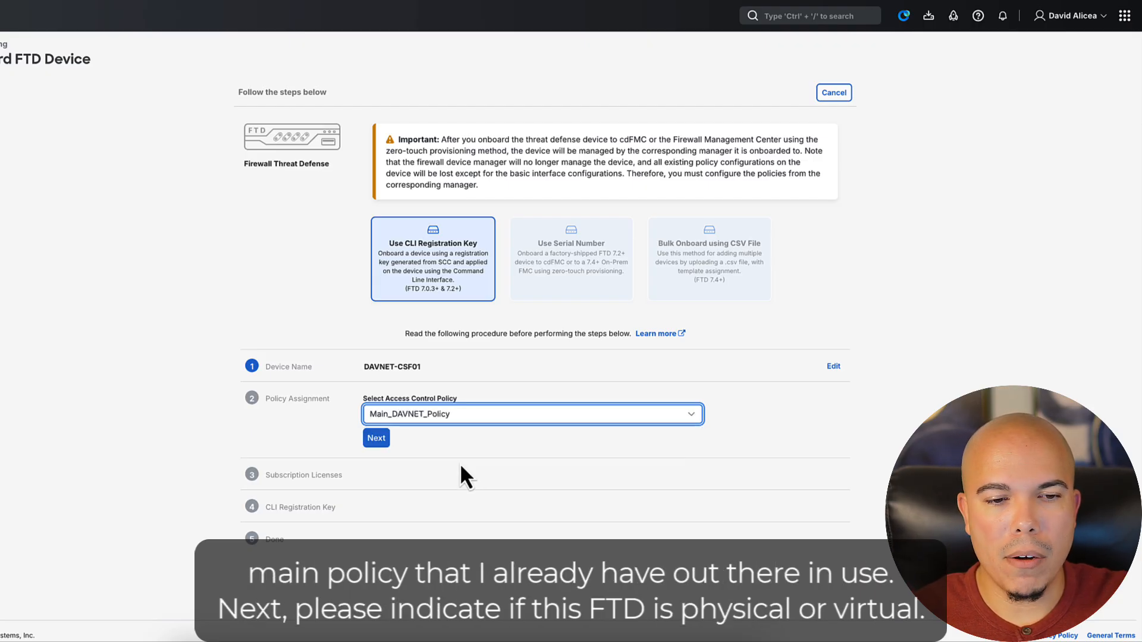
- Enable the IPS, Malware Defense and URL subscription licenses
{"action": "left_click", "coordinate": [385, 438]}
{"action": "scroll", "coordinate": [559, 410], "scroll_direction": "down", "scroll_amount": 2}
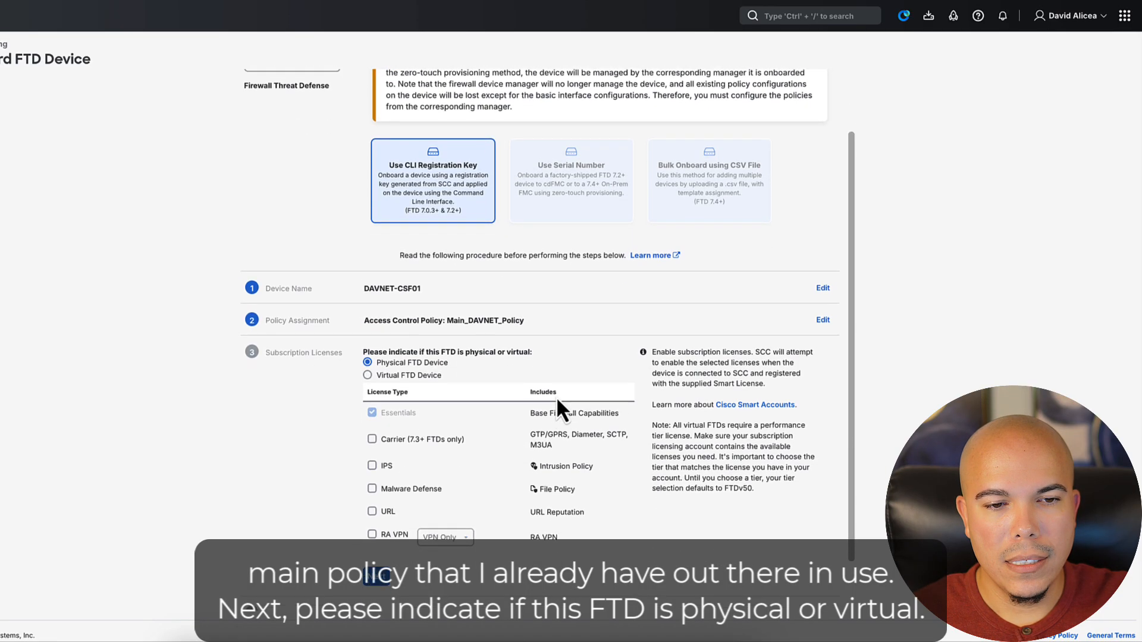
{"action": "scroll", "coordinate": [557, 397], "scroll_direction": "down", "scroll_amount": 1}
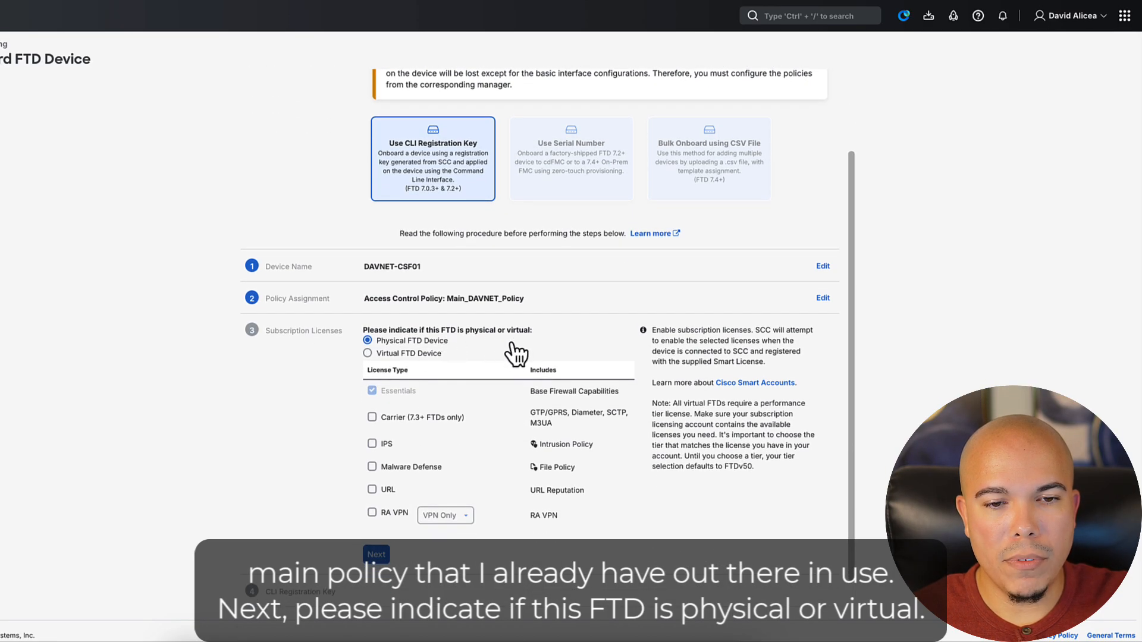
{"action": "scroll", "coordinate": [484, 408], "scroll_direction": "down", "scroll_amount": 1}
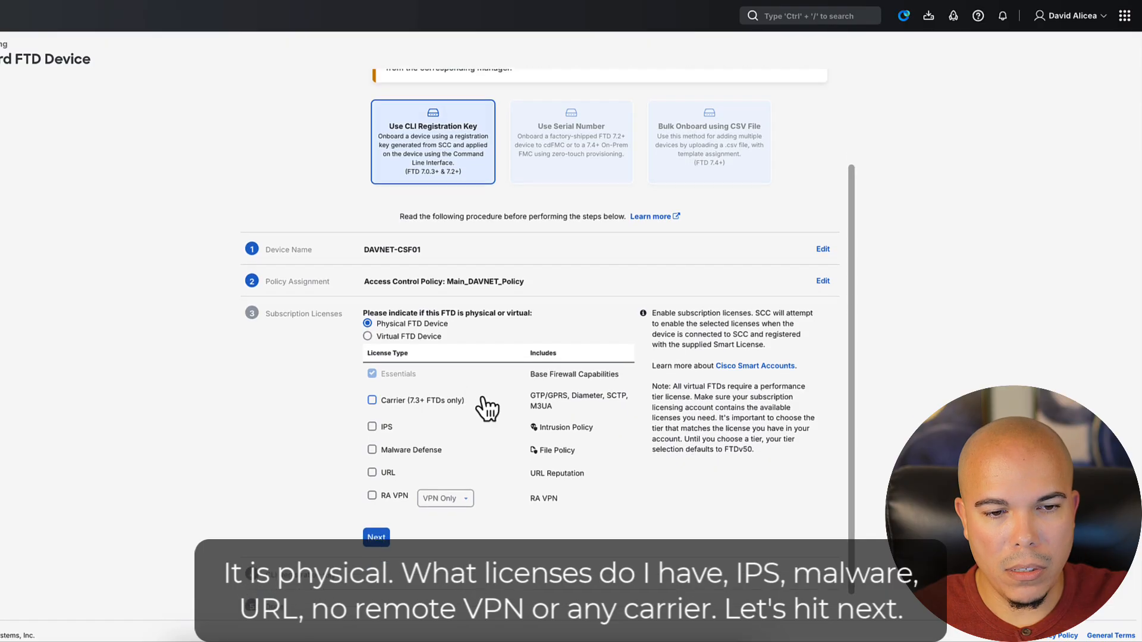
{"action": "left_click", "coordinate": [372, 427]}
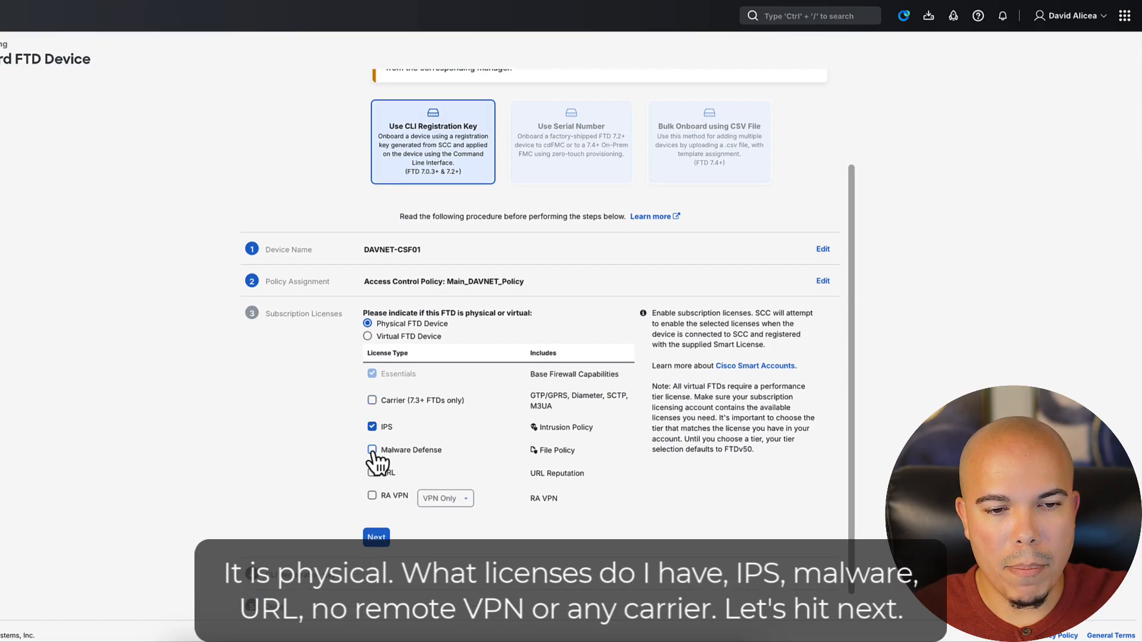
{"action": "left_click", "coordinate": [372, 450]}
{"action": "left_click", "coordinate": [372, 473]}
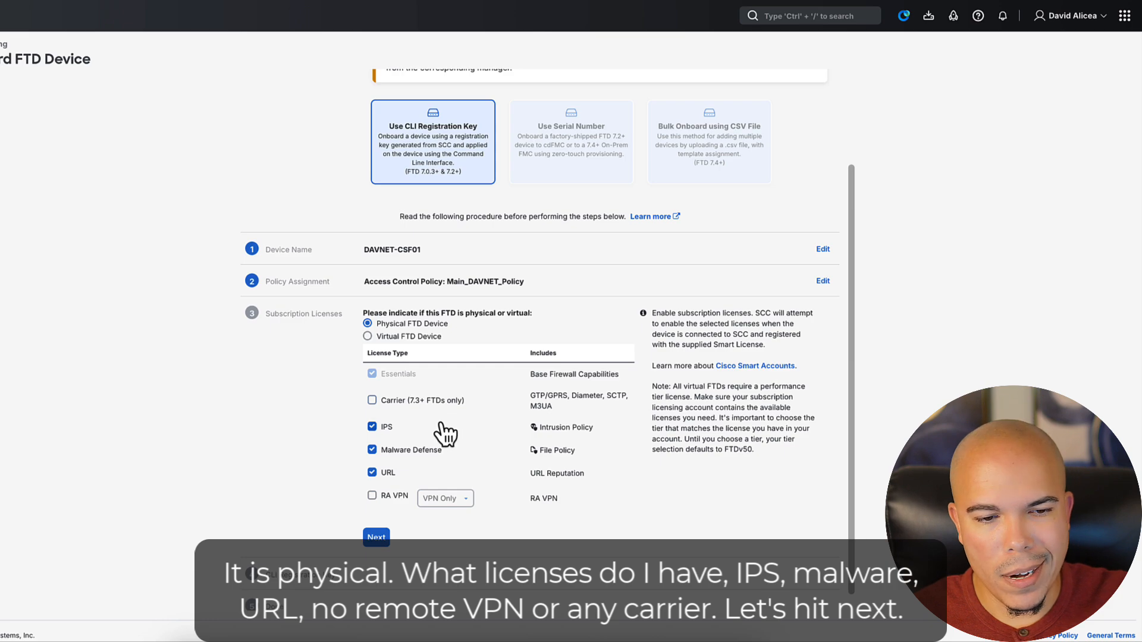
- Confirm the licenses, copy the generated CLI registration command, and return to the firewall console
{"action": "left_click", "coordinate": [377, 537]}
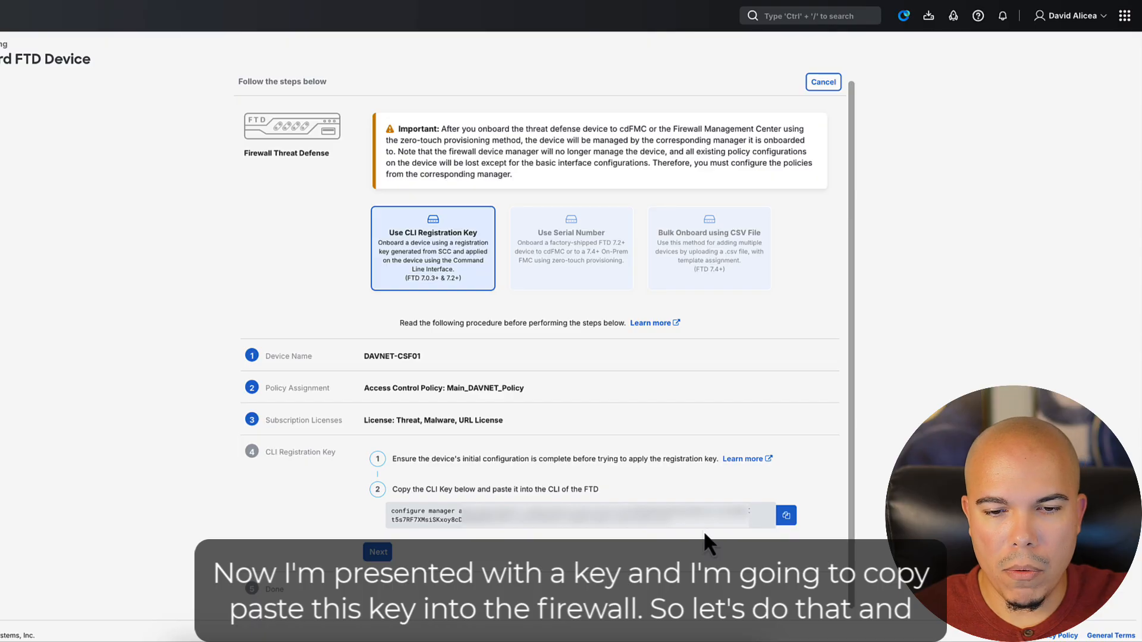
{"action": "left_click", "coordinate": [787, 516]}
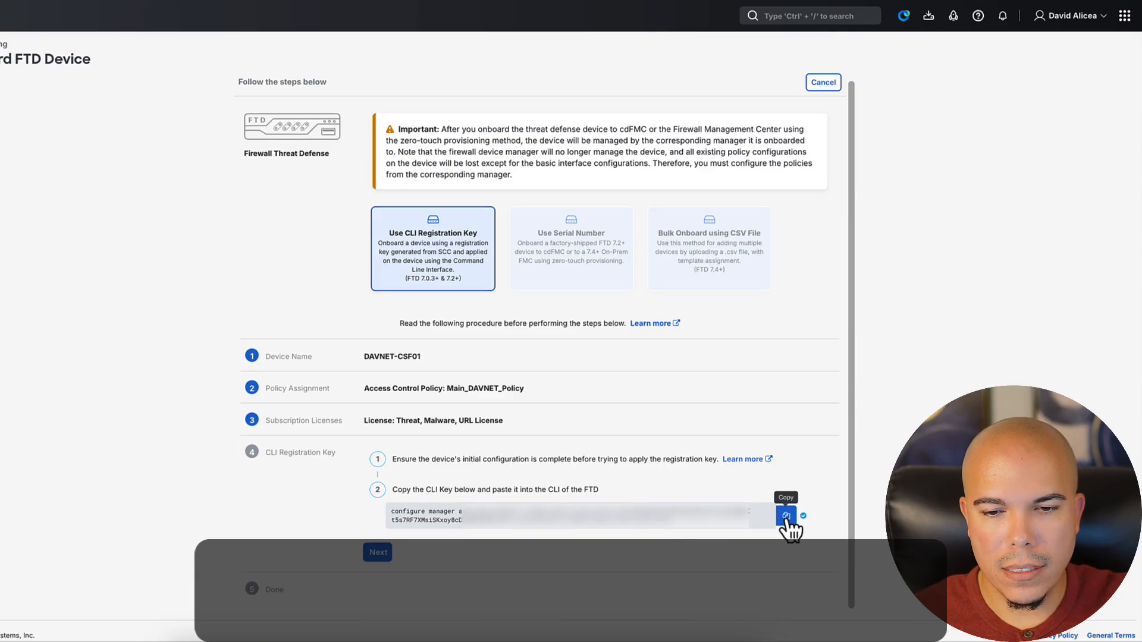
{"action": "key", "text": "super+Tab"}
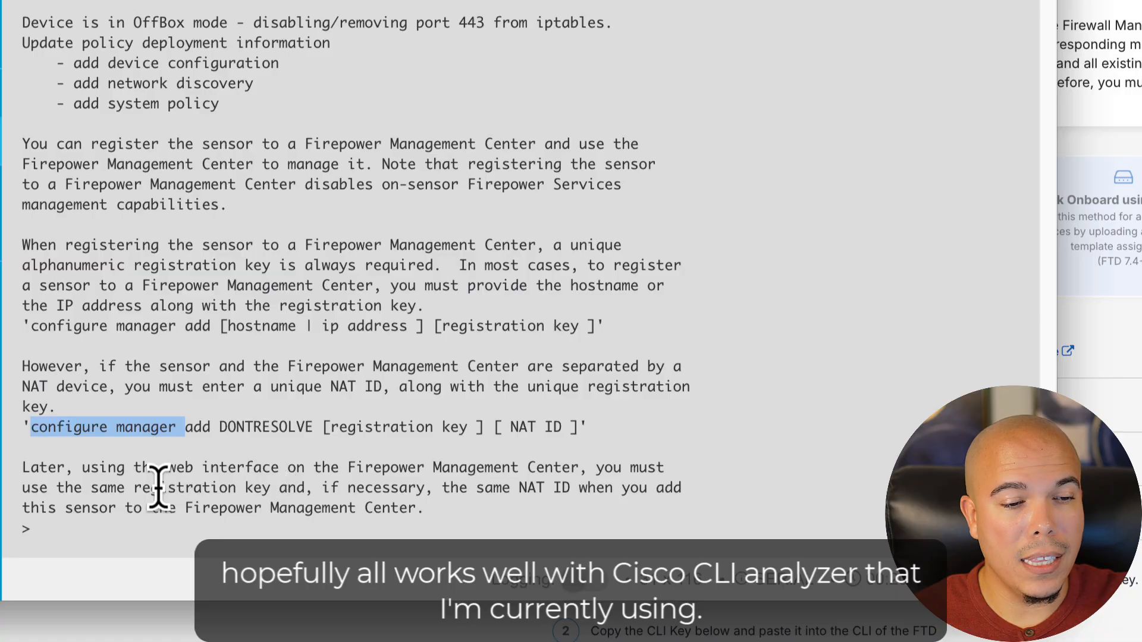
- Paste and run the configure manager registration command at the > prompt, then return to the browser
{"action": "right_click", "coordinate": [84, 534]}
{"action": "left_click", "coordinate": [113, 565]}
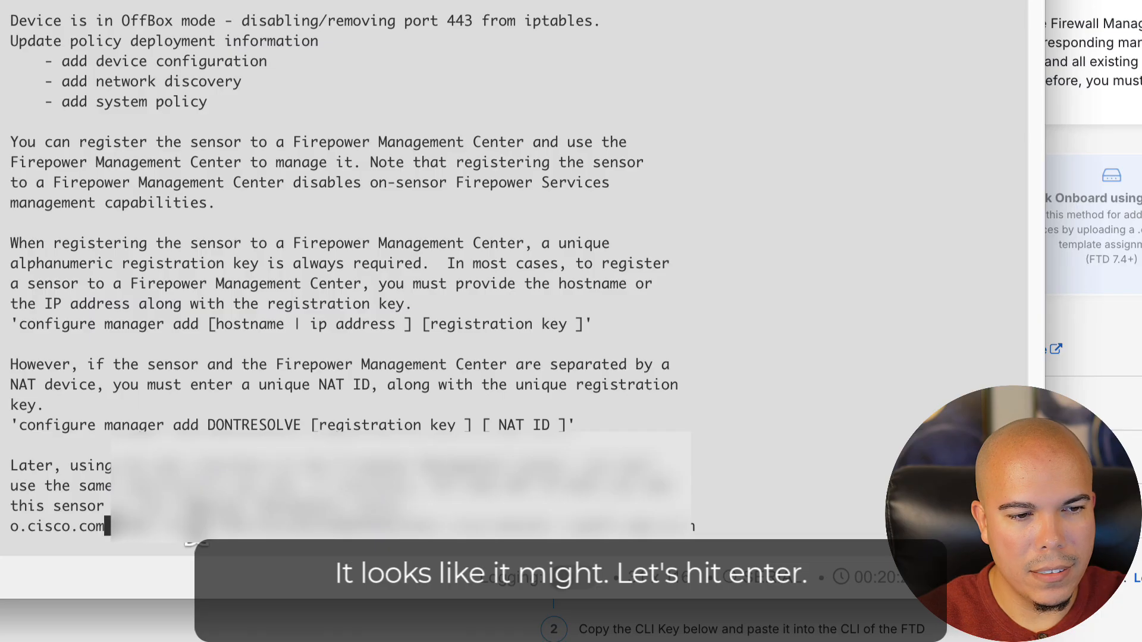
{"action": "key", "text": "Return"}
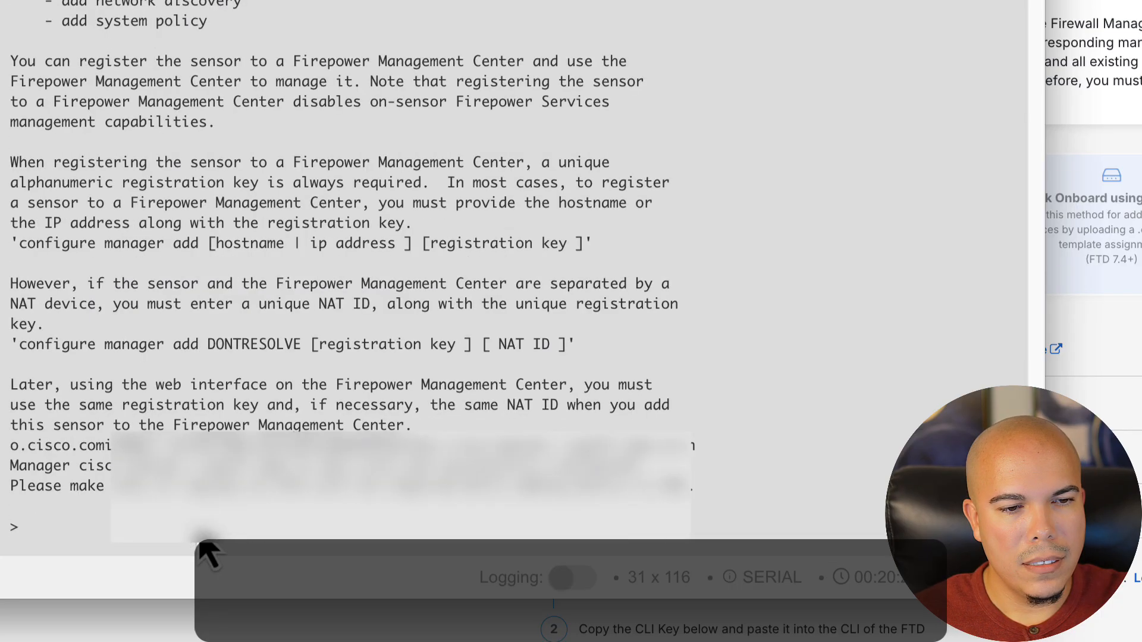
{"action": "key", "text": "super+Tab"}
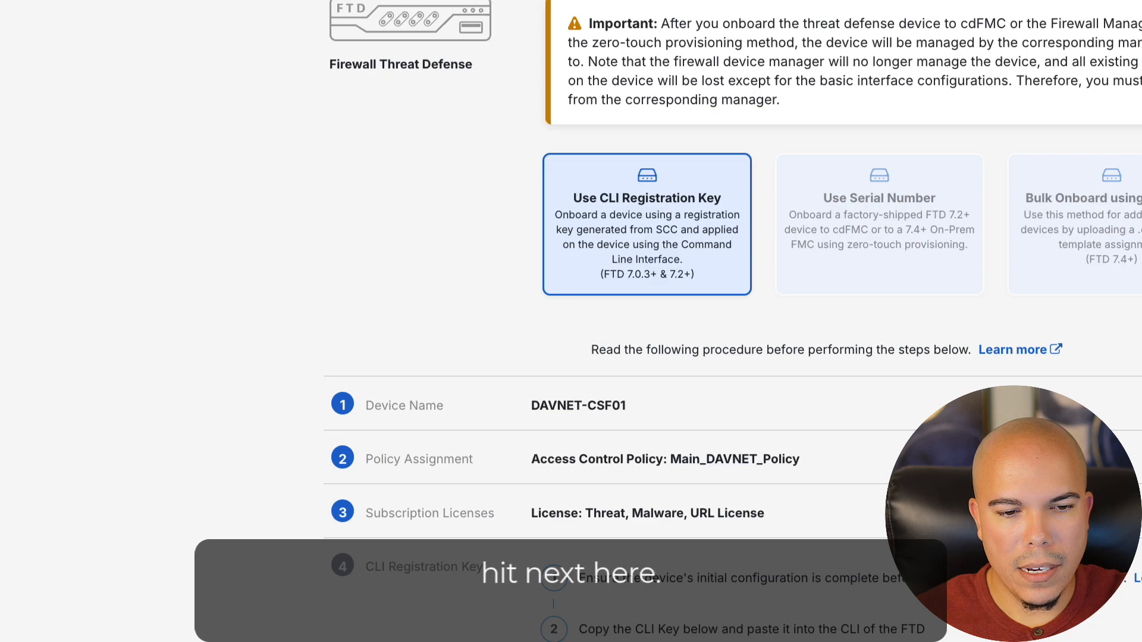
- Scroll the Security Devices list to confirm DAVNET-CSF01 shows as an FTD, Online and syncing
{"action": "scroll", "coordinate": [544, 625], "scroll_direction": "down", "scroll_amount": 1}
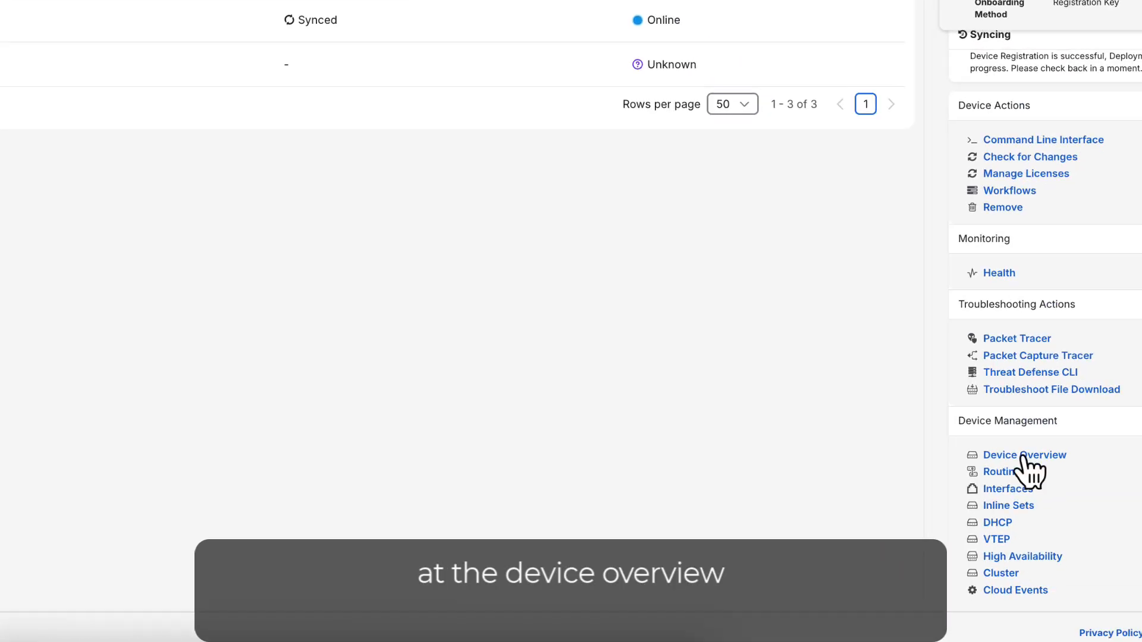
- Open DAVNET-CSF01's Device Overview and review its 1210CE Threat Defense summary in Routed mode
{"action": "left_click", "coordinate": [1024, 457]}
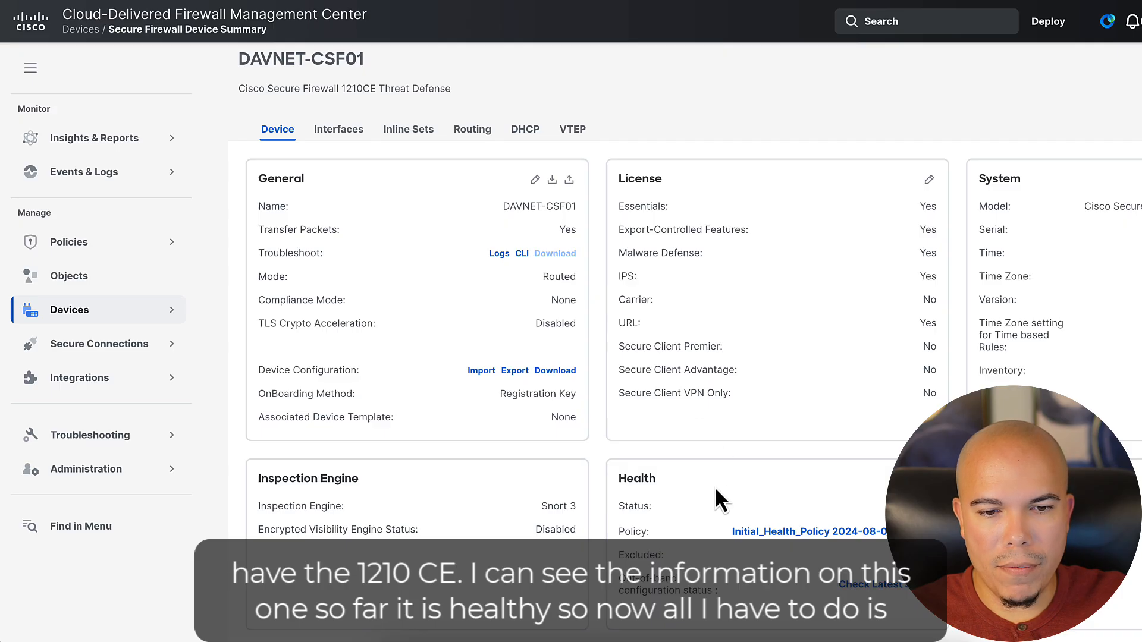
{"action": "scroll", "coordinate": [723, 500], "scroll_direction": "down", "scroll_amount": 1}
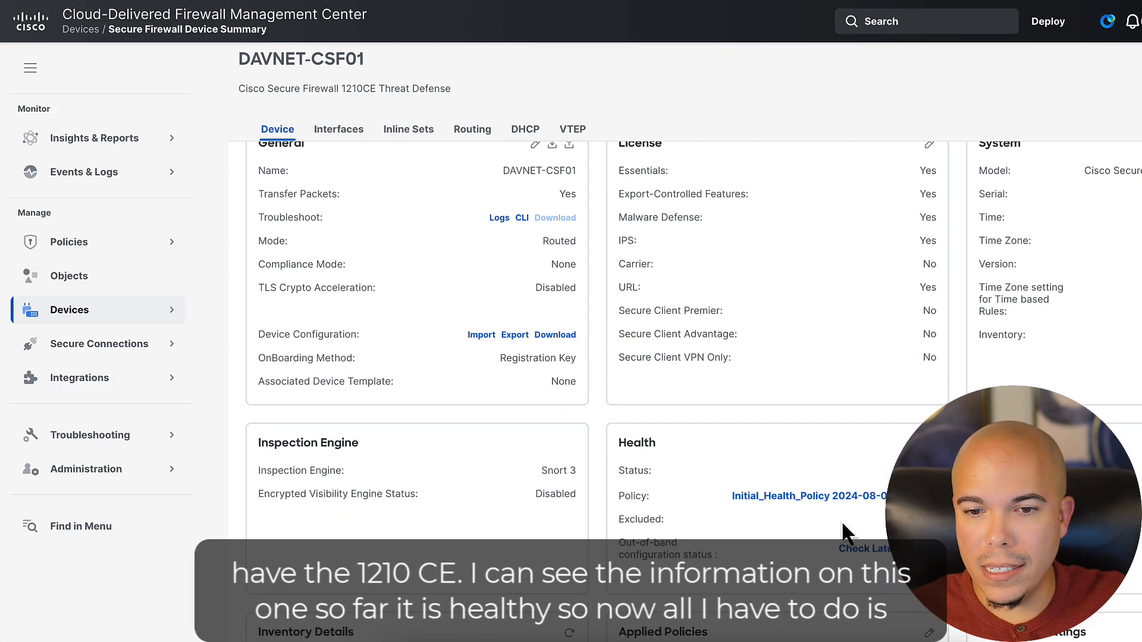
{"action": "scroll", "coordinate": [730, 504], "scroll_direction": "up", "scroll_amount": 1}
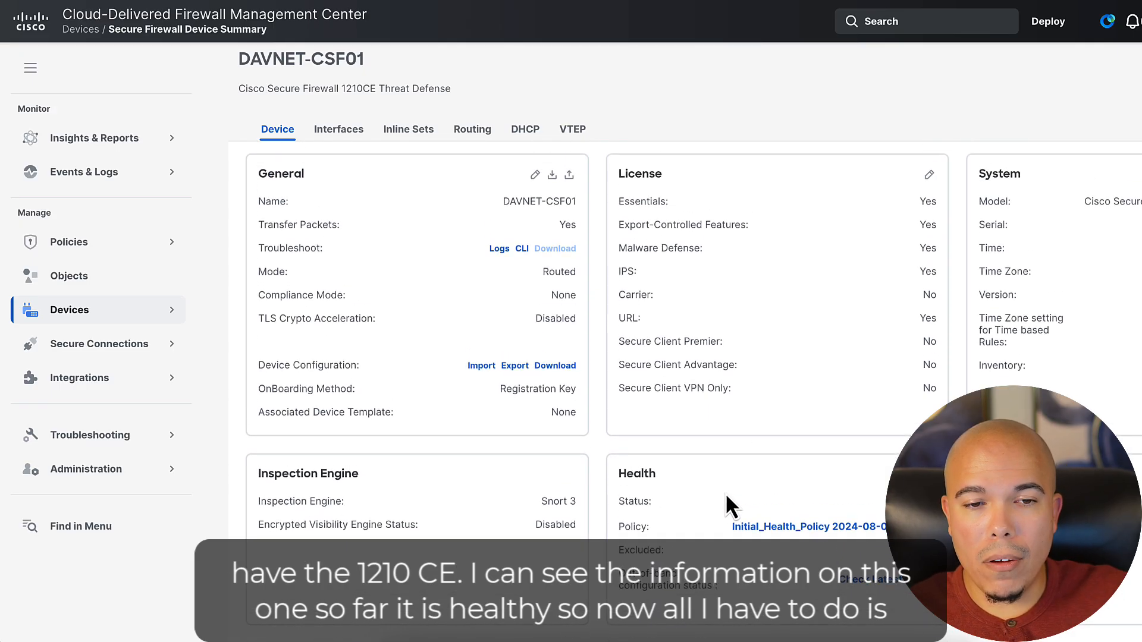